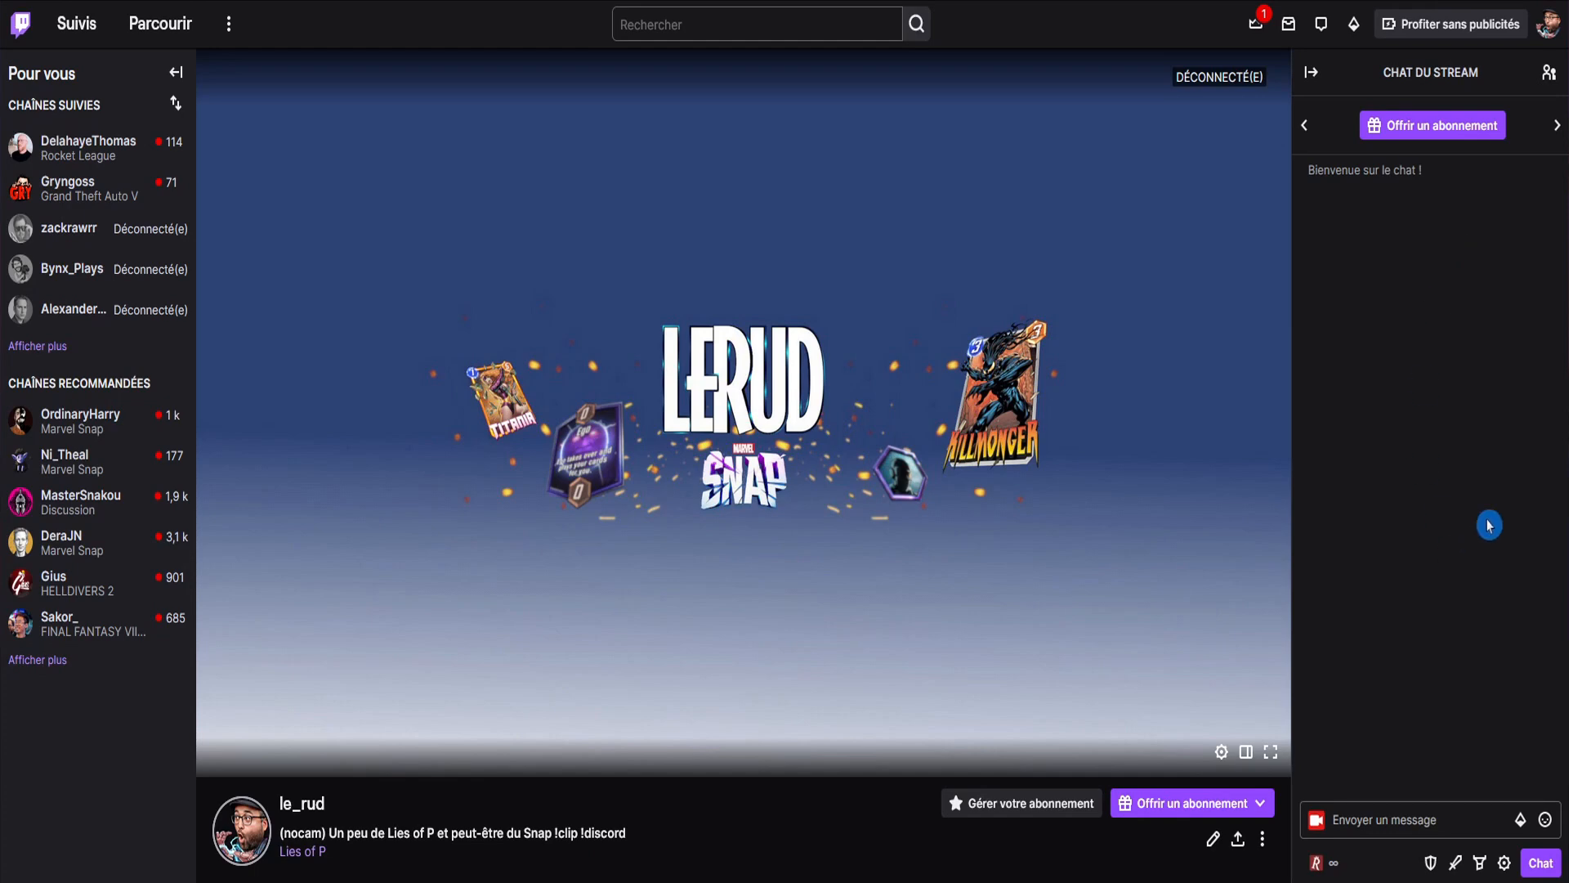
Browse the channel's point rewards in the stream chat, viewing the details of GIF TRIGGERED and the character-choice reward.
{"action": "left_click", "coordinate": [1327, 864]}
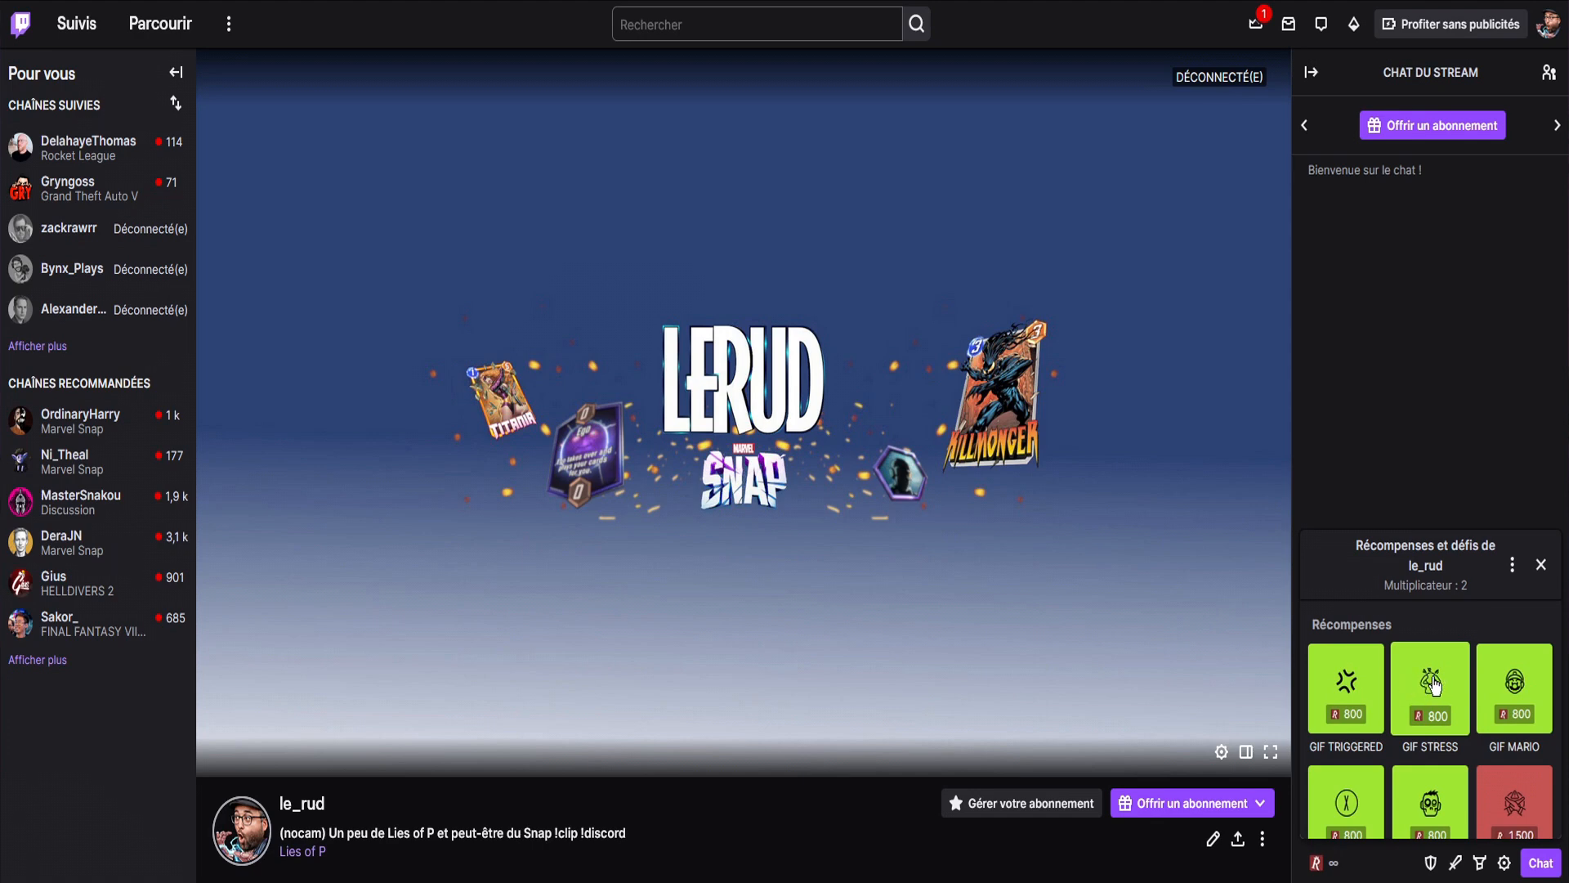
{"action": "left_click", "coordinate": [1373, 692]}
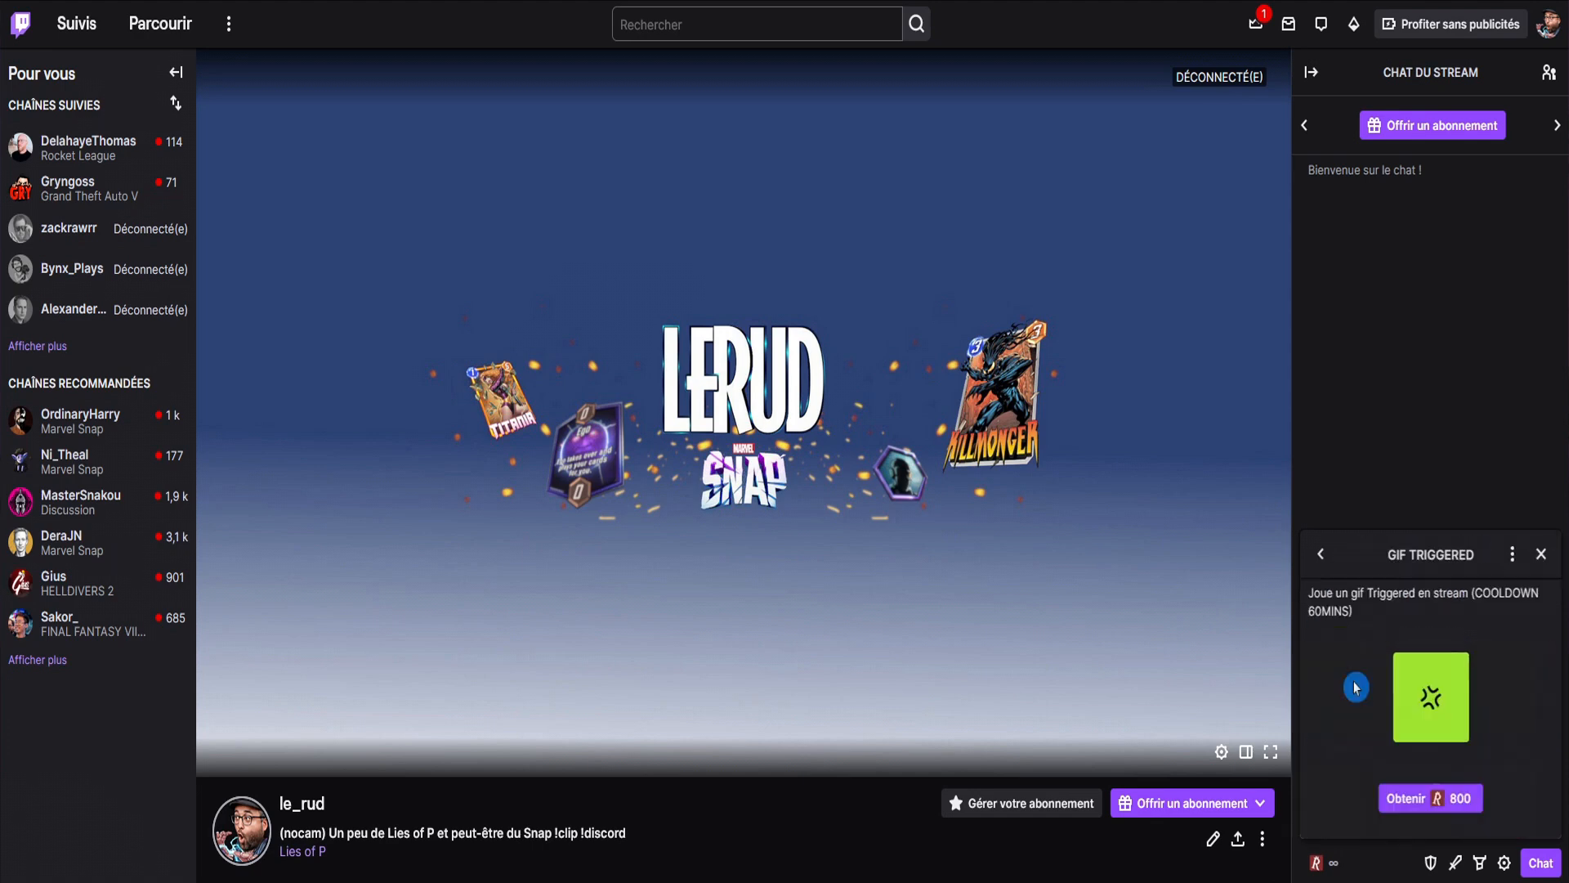
{"action": "left_click", "coordinate": [1399, 797]}
{"action": "scroll", "coordinate": [1426, 682], "scroll_direction": "down", "scroll_amount": 2}
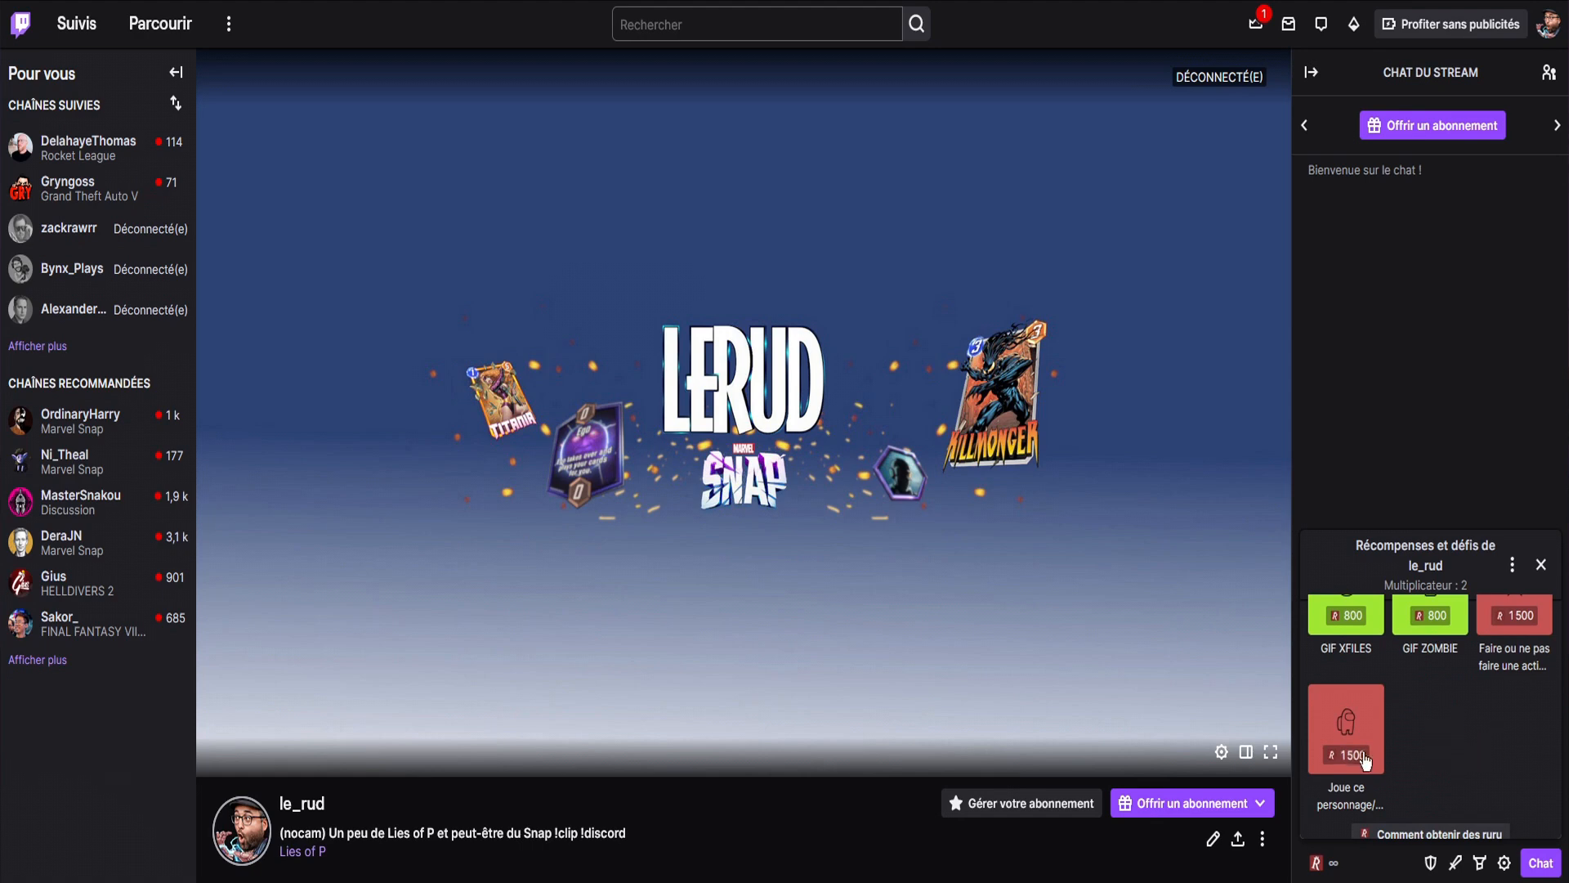
{"action": "left_click", "coordinate": [1348, 725]}
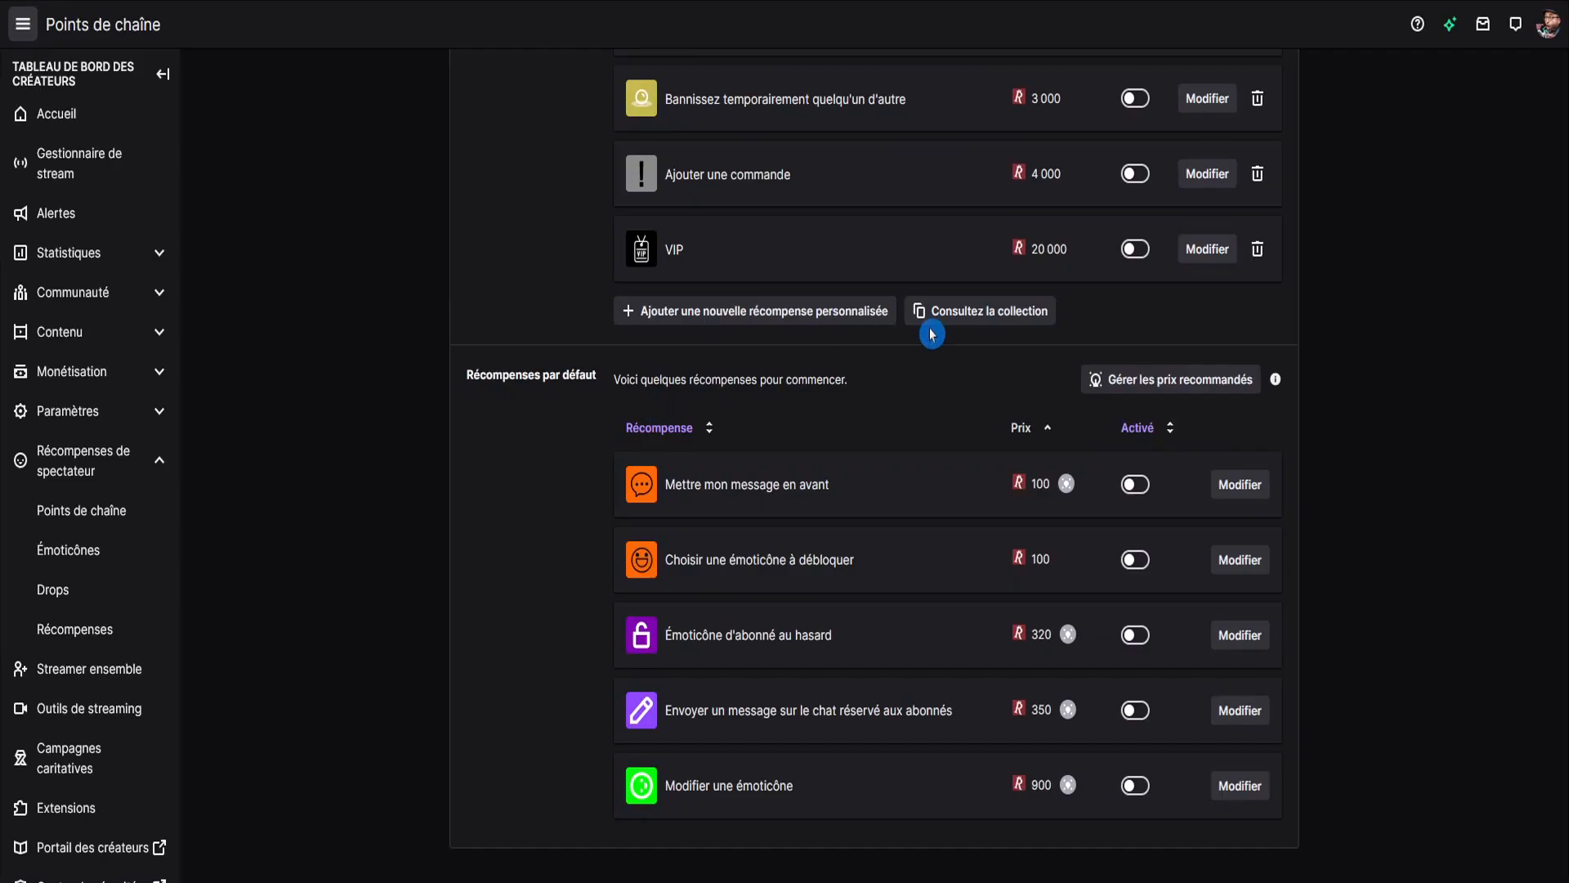
Look through the predefined custom rewards collection, covering the game, IRL and Twitch-related categories.
{"action": "left_click", "coordinate": [930, 320]}
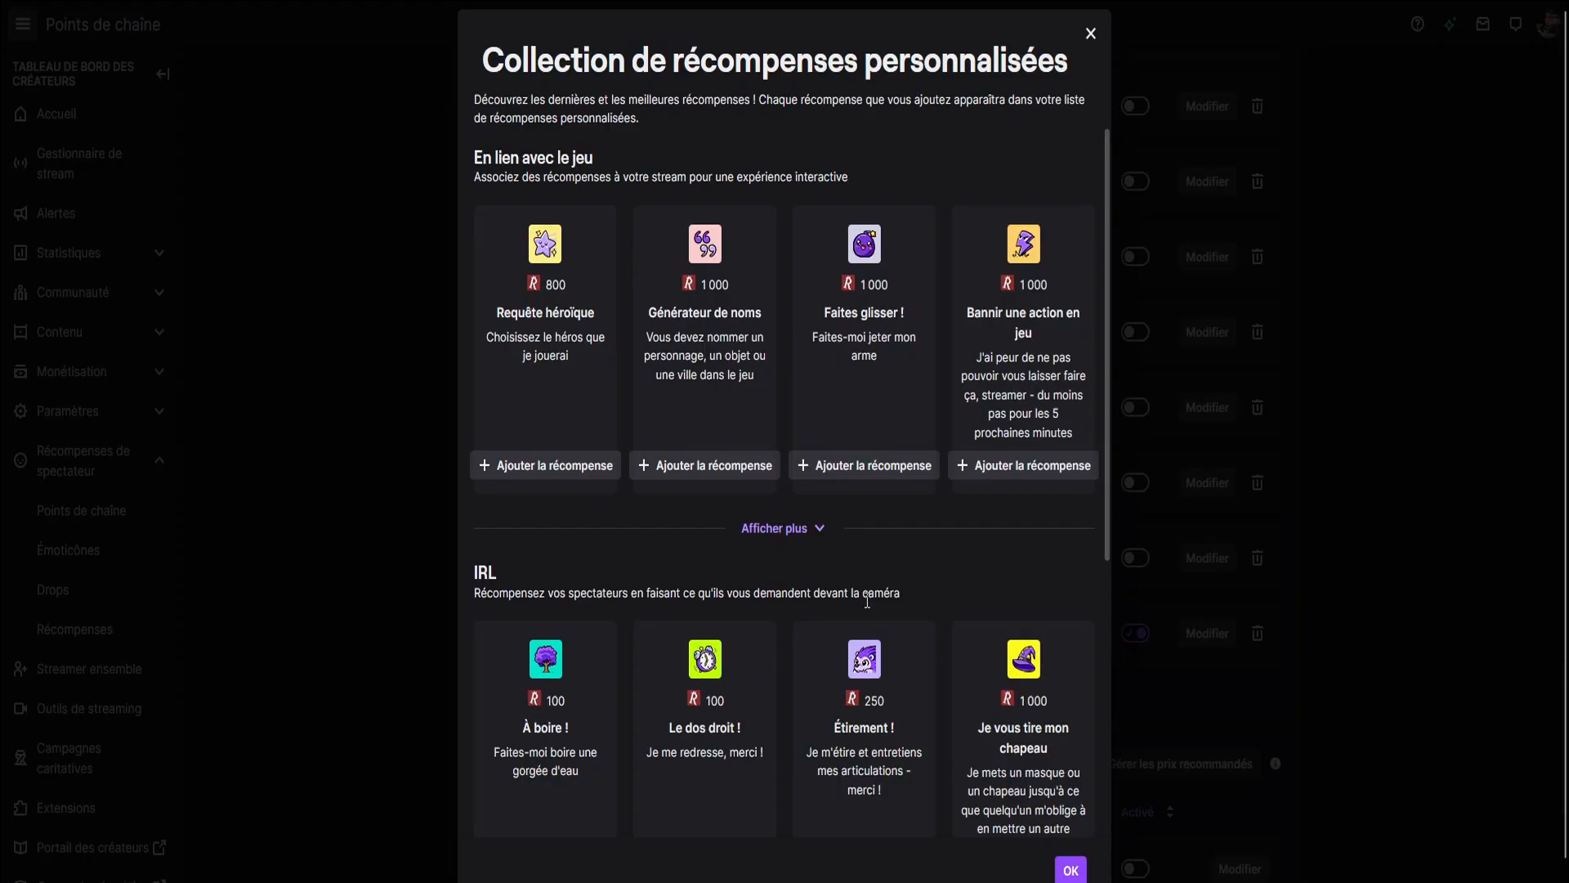
{"action": "scroll", "coordinate": [736, 433], "scroll_direction": "down", "scroll_amount": 6}
{"action": "left_click", "coordinate": [791, 417]}
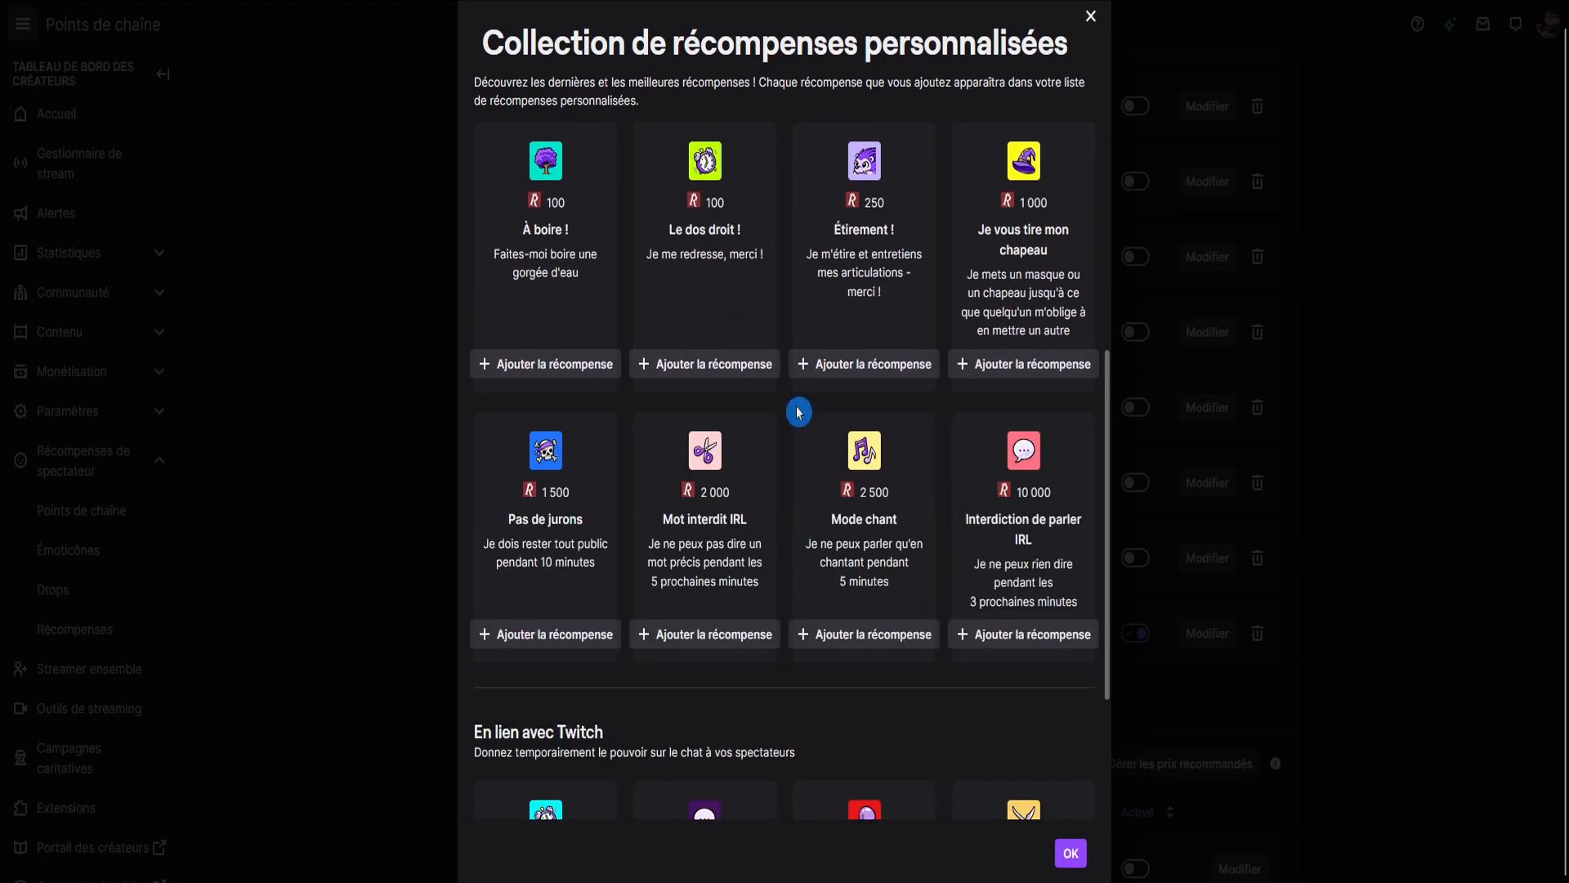
{"action": "scroll", "coordinate": [809, 392], "scroll_direction": "down", "scroll_amount": 4}
{"action": "left_click", "coordinate": [817, 805]}
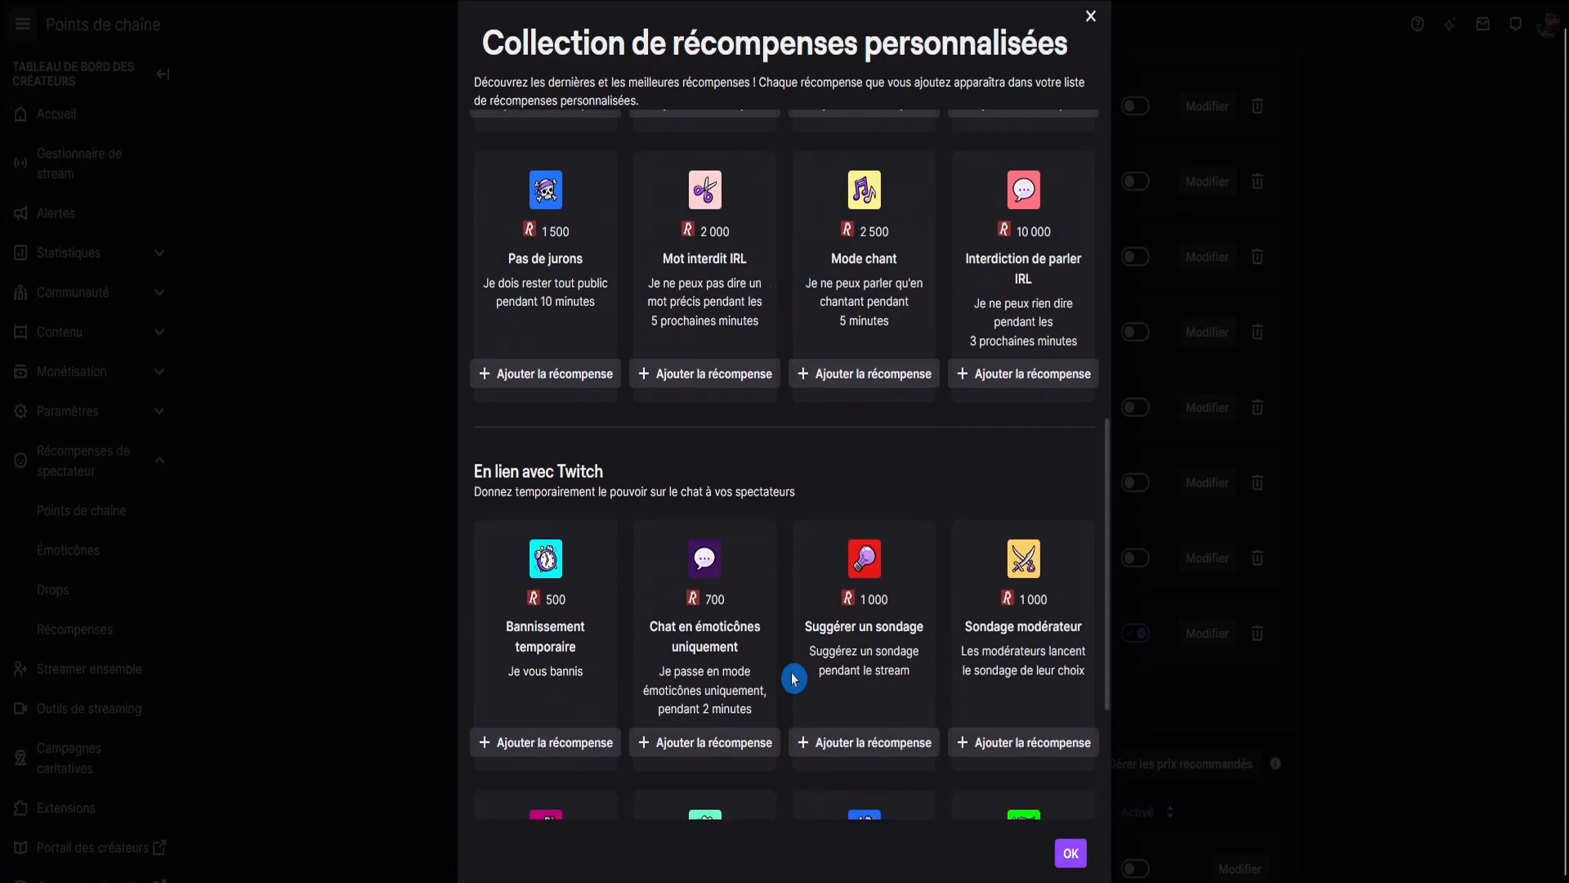
{"action": "scroll", "coordinate": [780, 351], "scroll_direction": "down", "scroll_amount": 3}
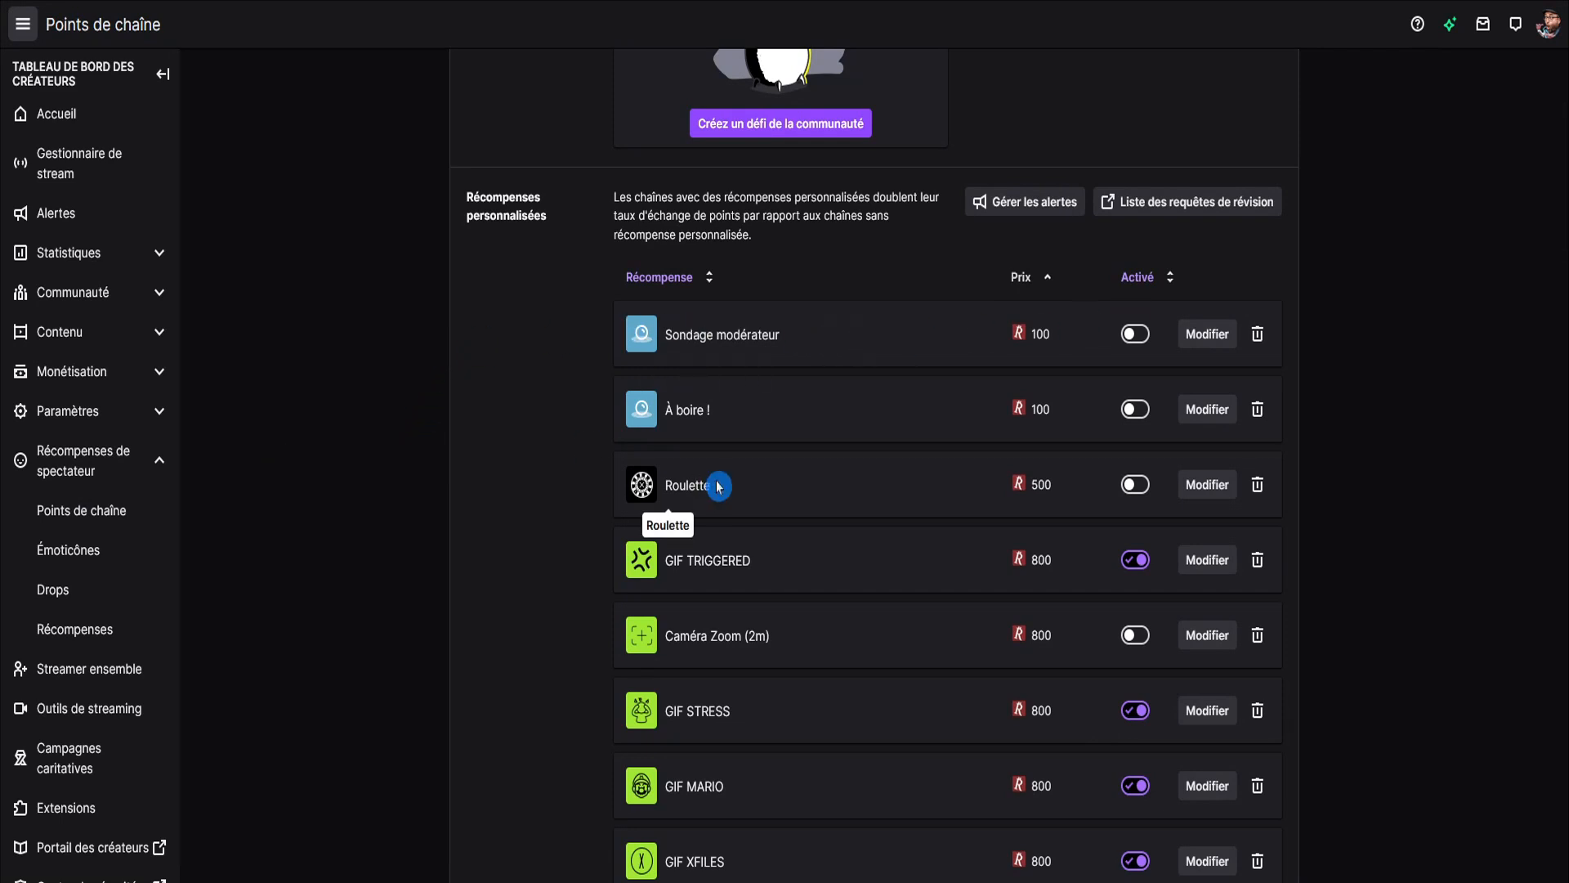
Review the names and descriptions of the Roulette and GIF TRIGGERED rewards in their edit forms.
{"action": "left_click", "coordinate": [1207, 487]}
{"action": "left_click", "coordinate": [749, 367]}
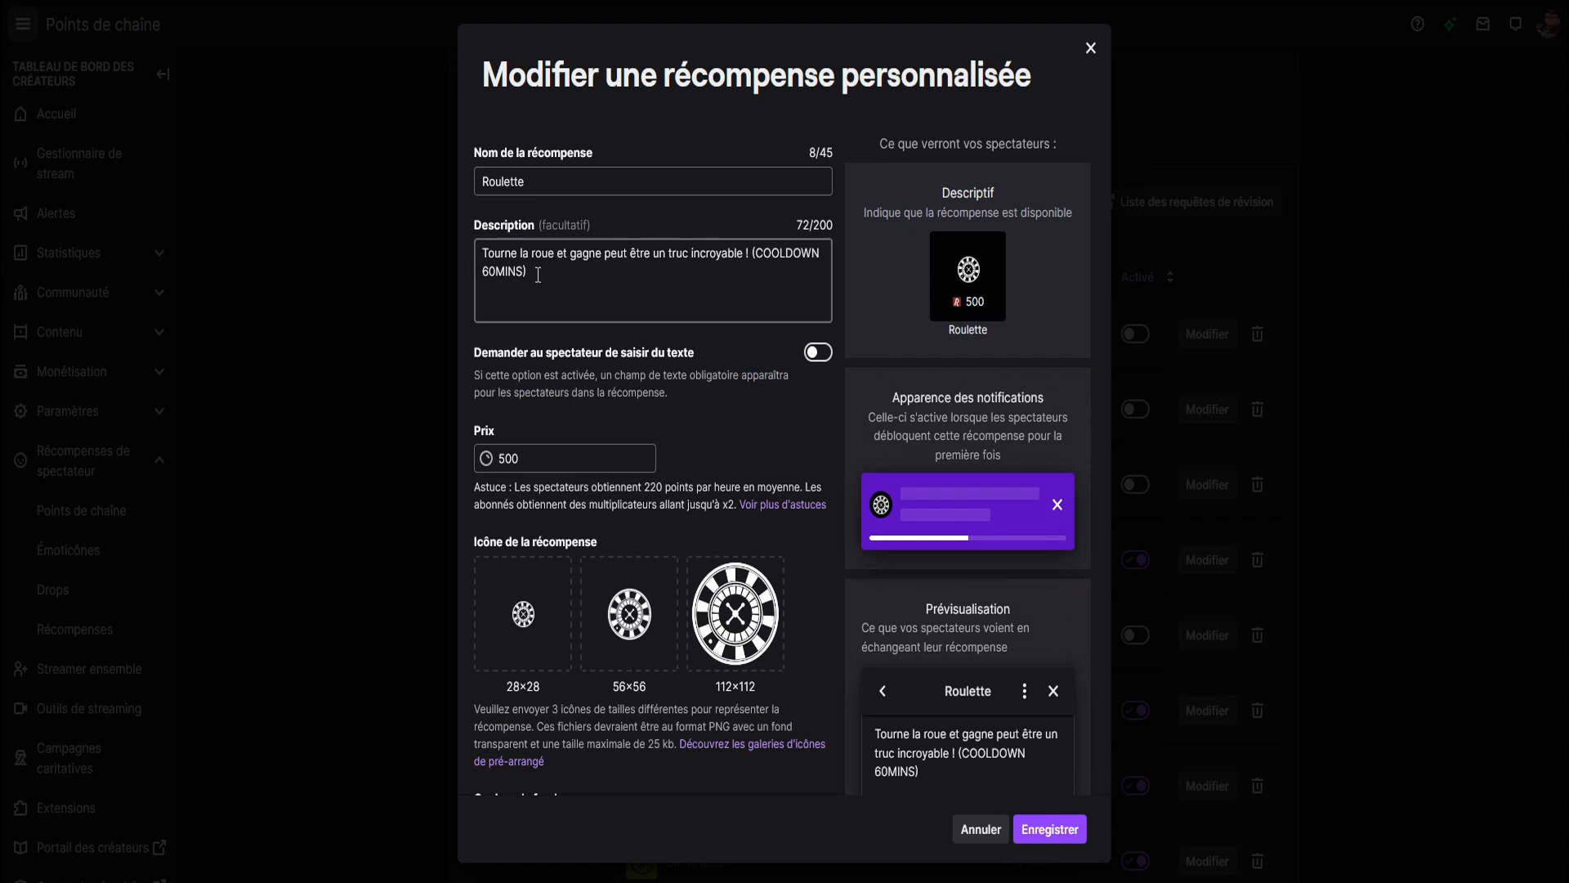
{"action": "left_click", "coordinate": [740, 356]}
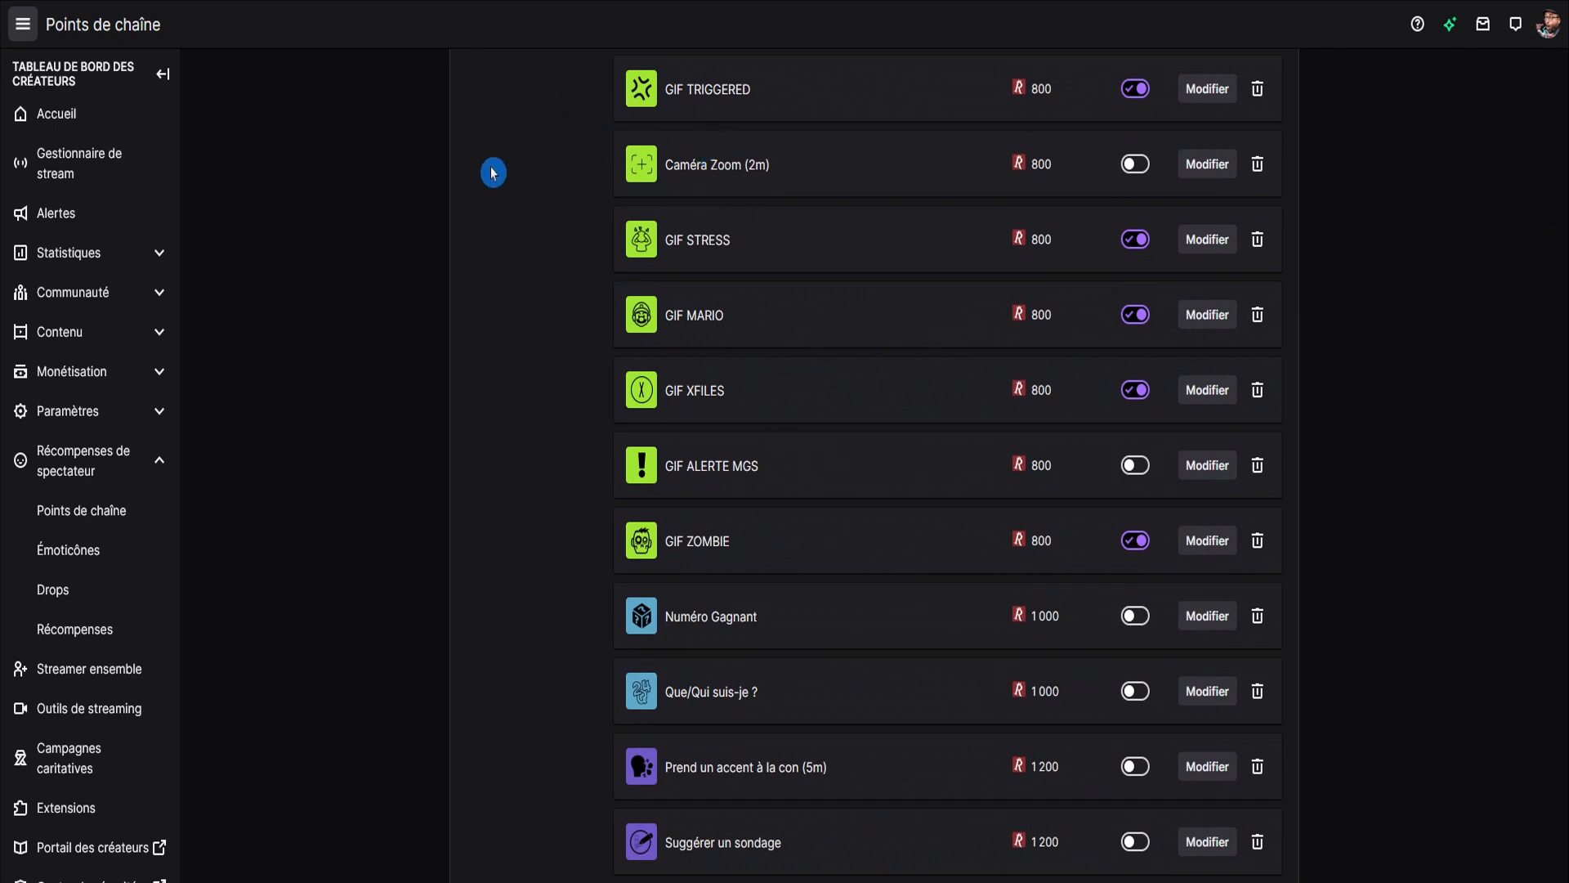
{"action": "left_click", "coordinate": [1205, 94]}
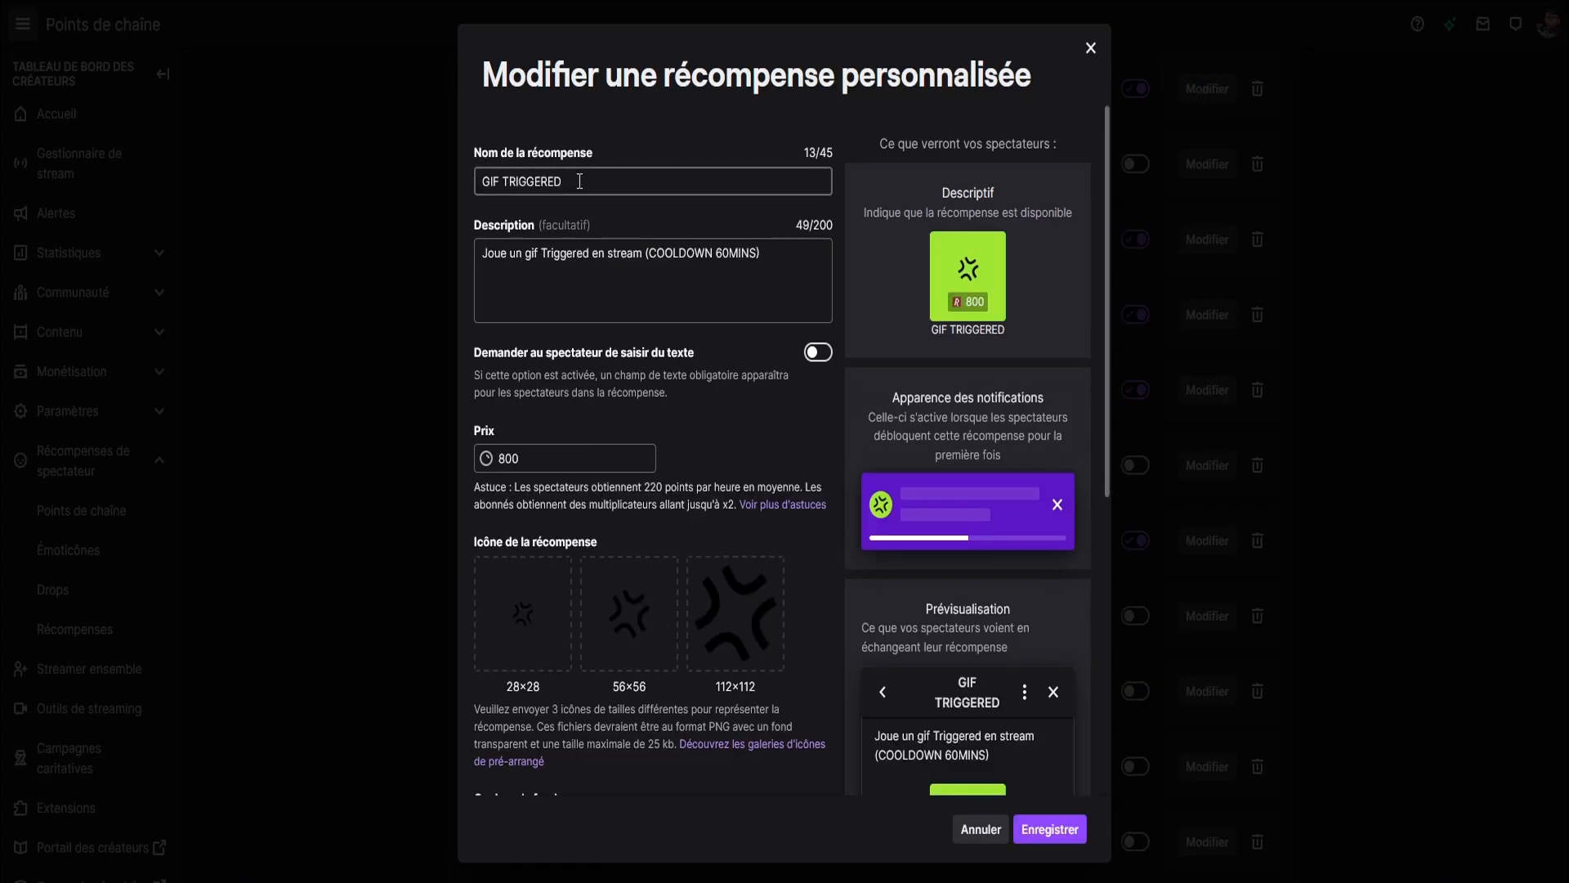
{"action": "left_click_drag", "start_coordinate": [483, 254], "coordinate": [639, 257]}
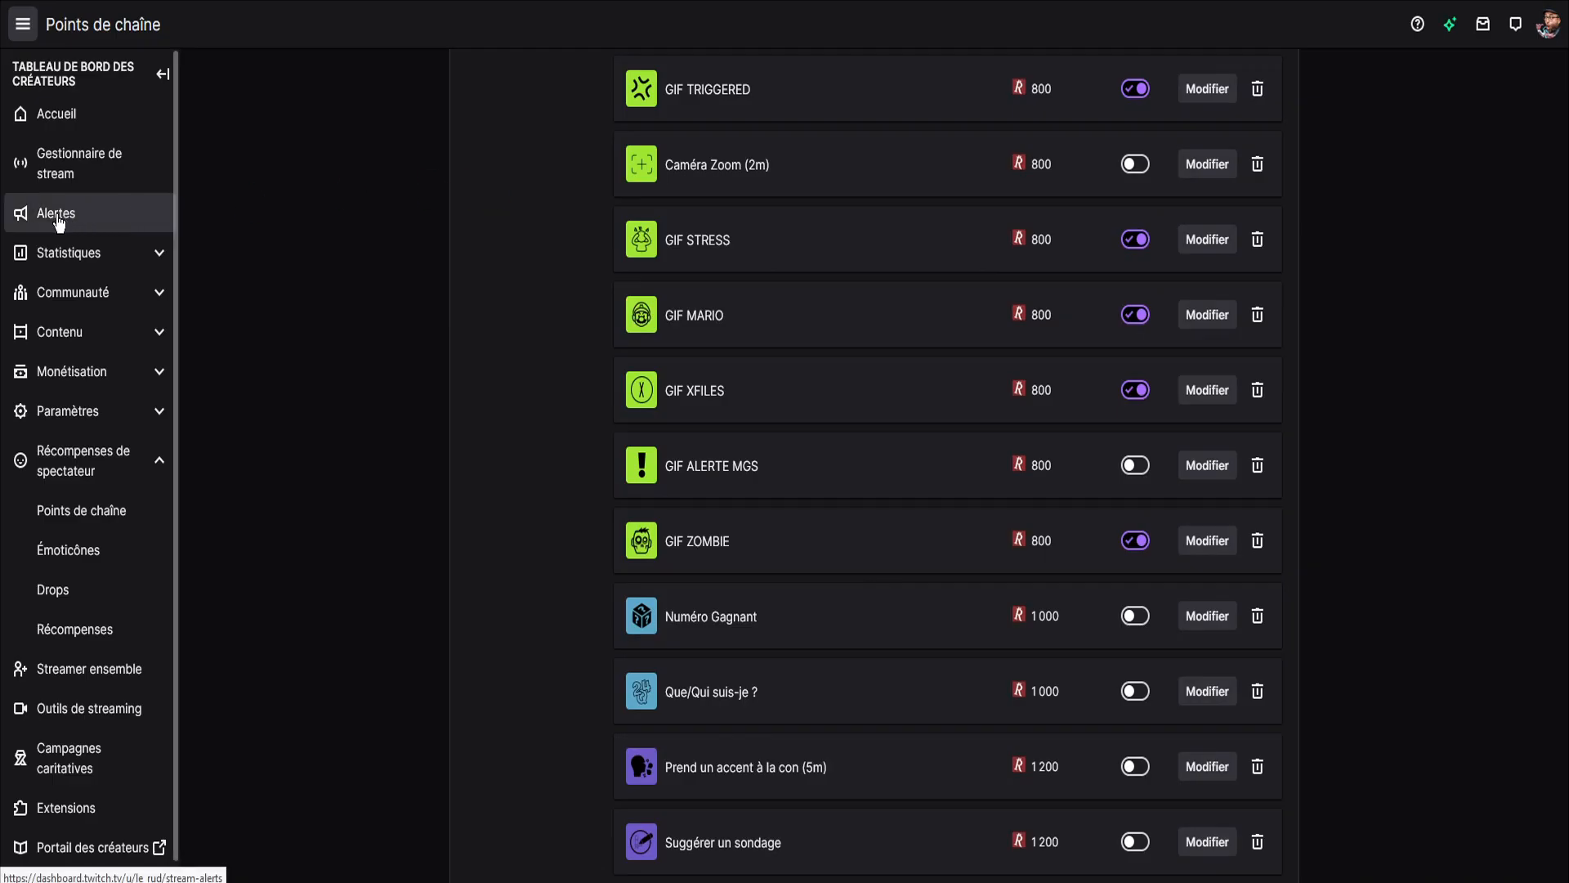
In the alert settings, examine the GIF TRIGGERED variant's general parameters and its list of available alert conditions.
{"action": "left_click", "coordinate": [65, 217]}
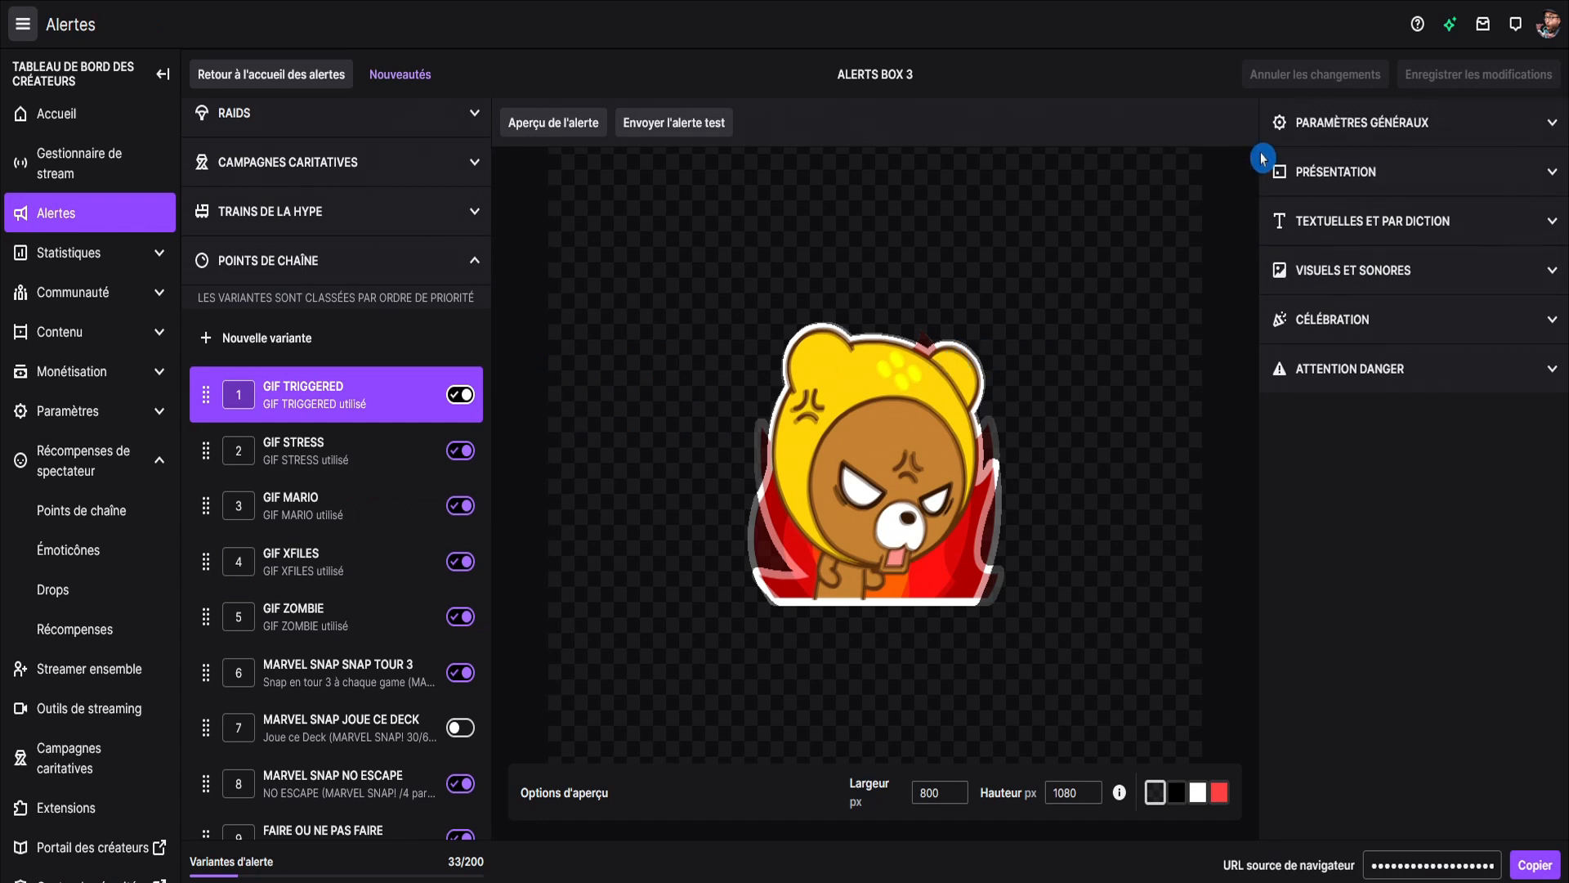
{"action": "left_click", "coordinate": [1488, 121]}
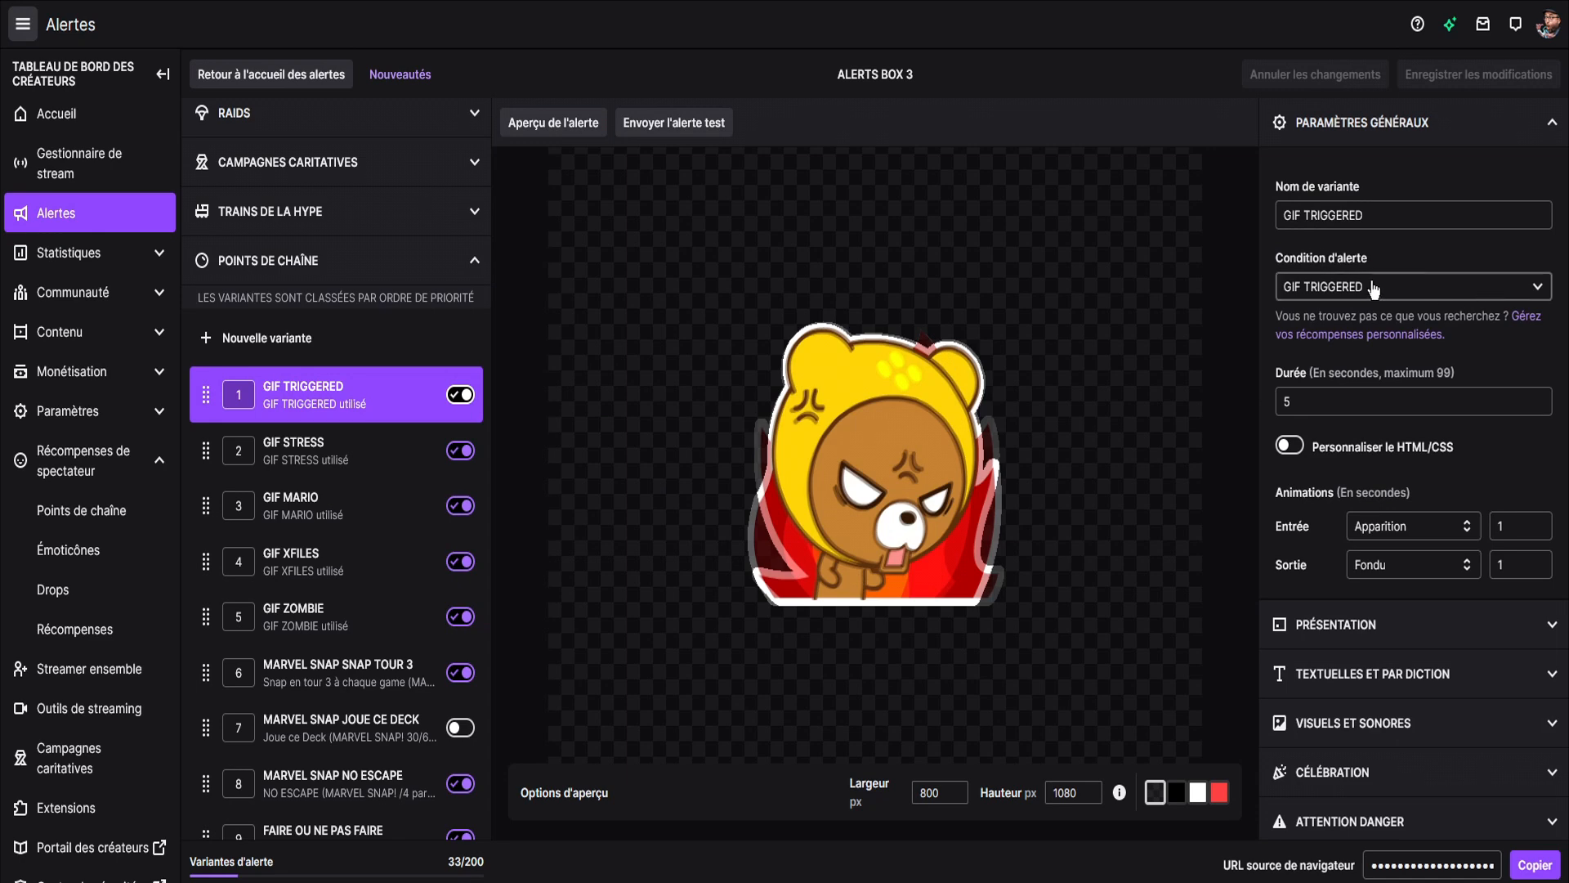
{"action": "left_click", "coordinate": [1525, 290]}
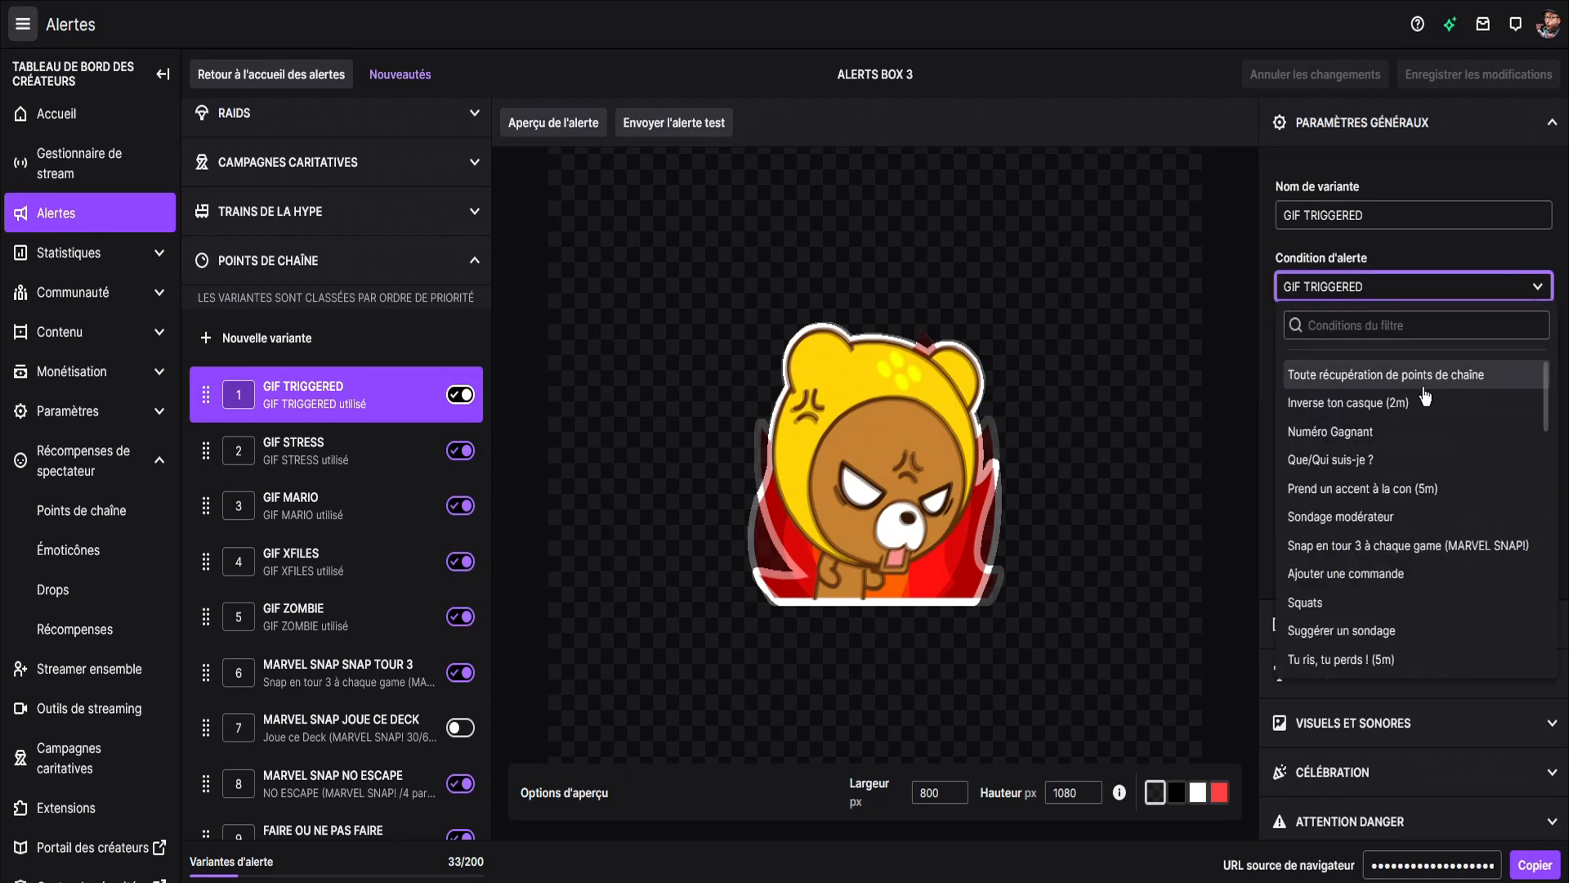
{"action": "scroll", "coordinate": [1349, 425], "scroll_direction": "down", "scroll_amount": 10}
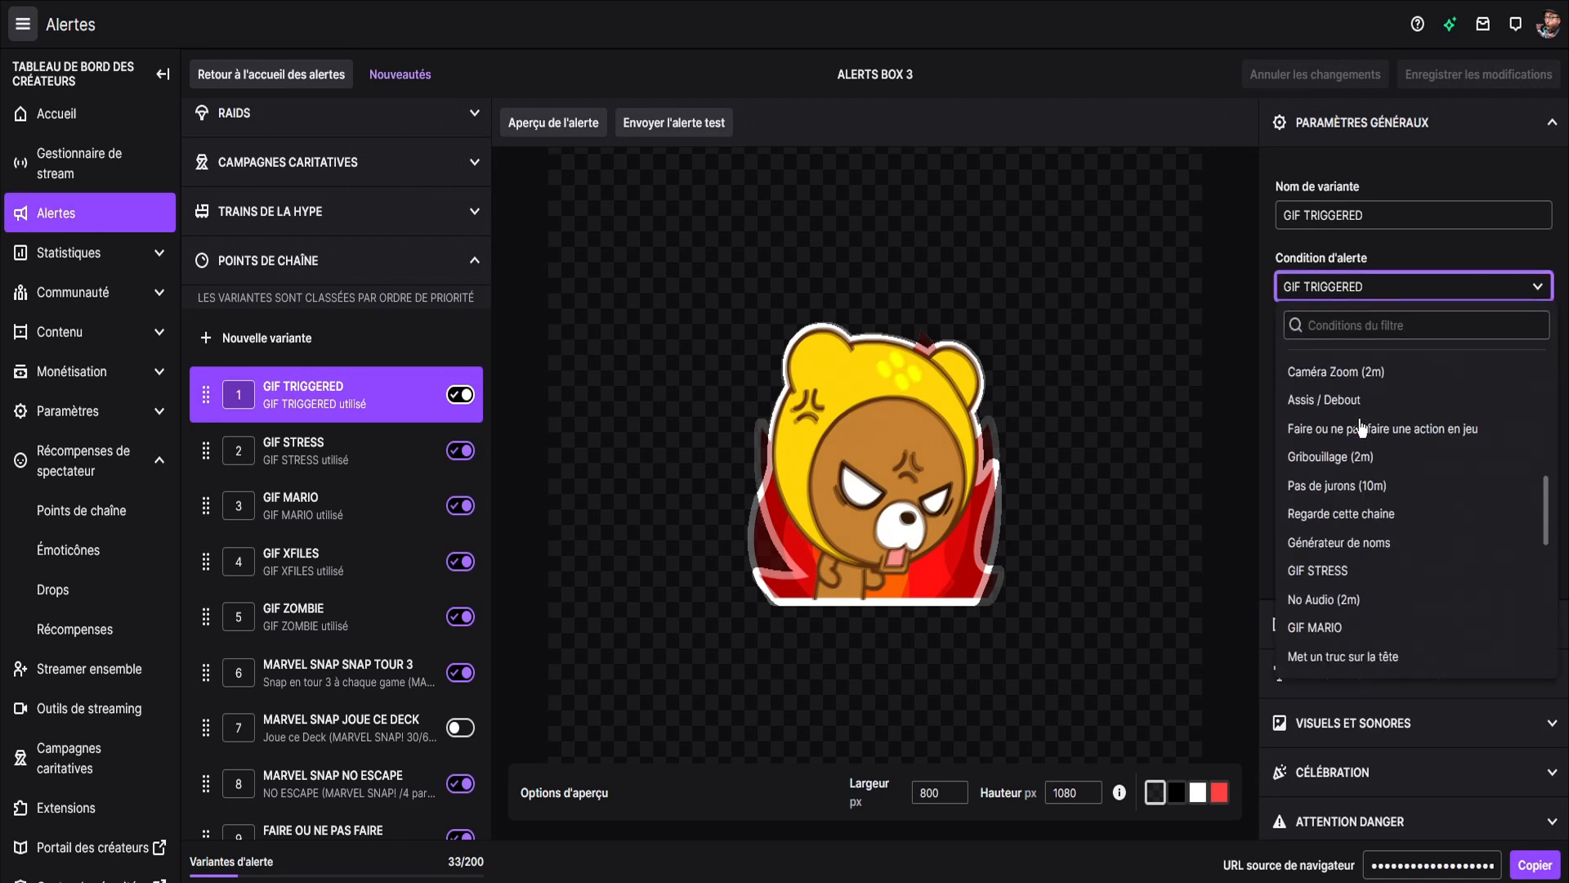
{"action": "scroll", "coordinate": [1357, 453], "scroll_direction": "down", "scroll_amount": 5}
{"action": "scroll", "coordinate": [1354, 482], "scroll_direction": "up", "scroll_amount": 7}
{"action": "scroll", "coordinate": [1354, 484], "scroll_direction": "up", "scroll_amount": 3}
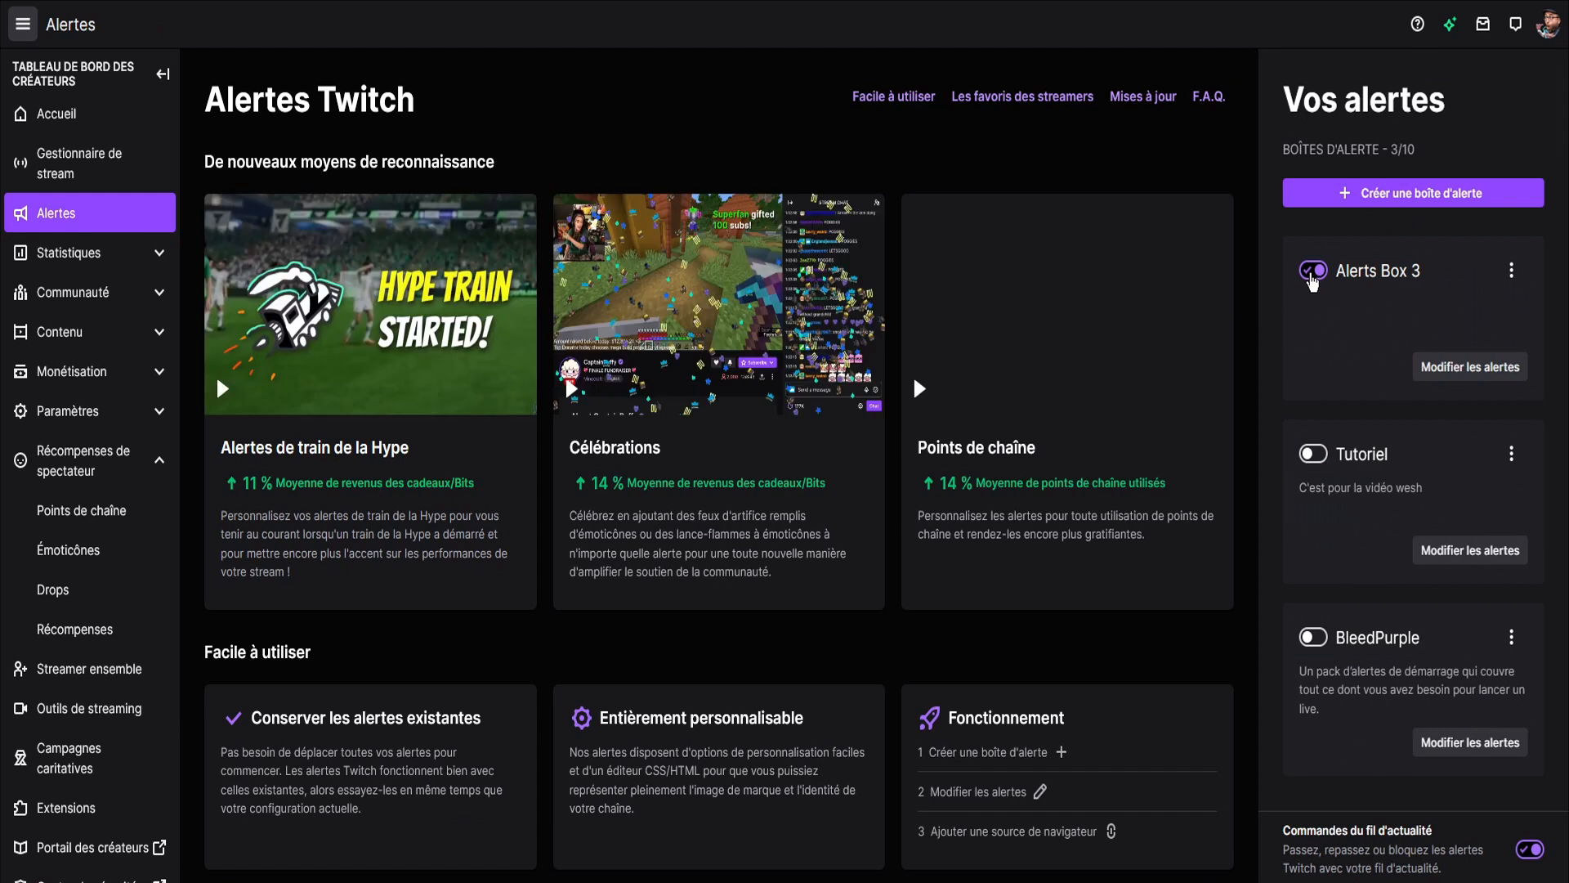
{"action": "left_click", "coordinate": [1521, 276]}
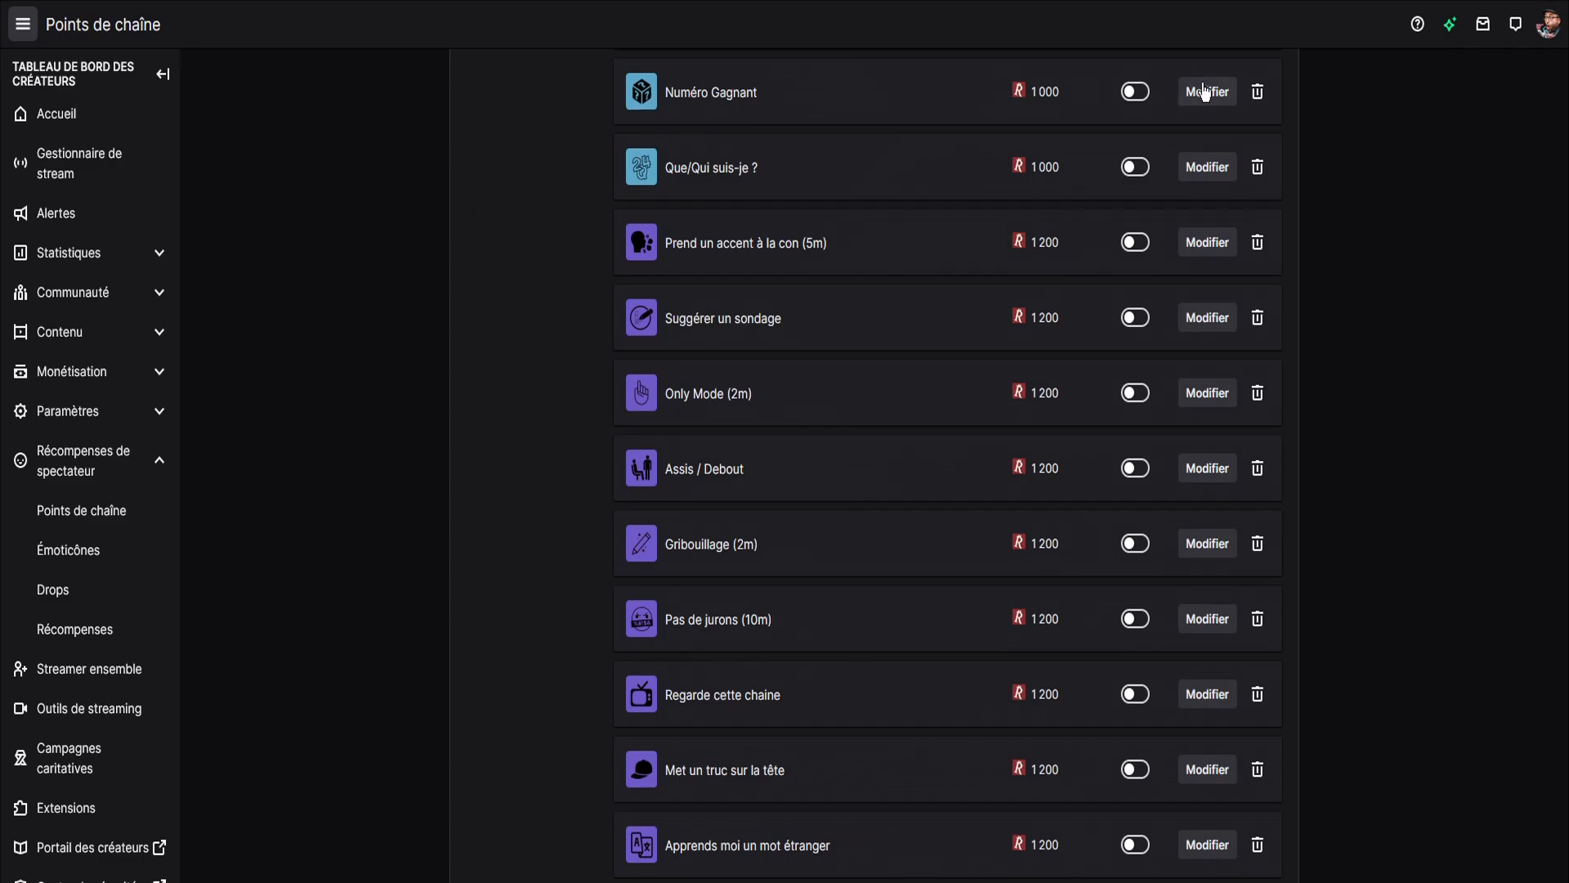
Review the descriptions of the Numéro Gagnant and Que/Qui suis-je ? rewards, closing each without saving.
{"action": "left_click", "coordinate": [1205, 92]}
{"action": "left_click", "coordinate": [545, 253]}
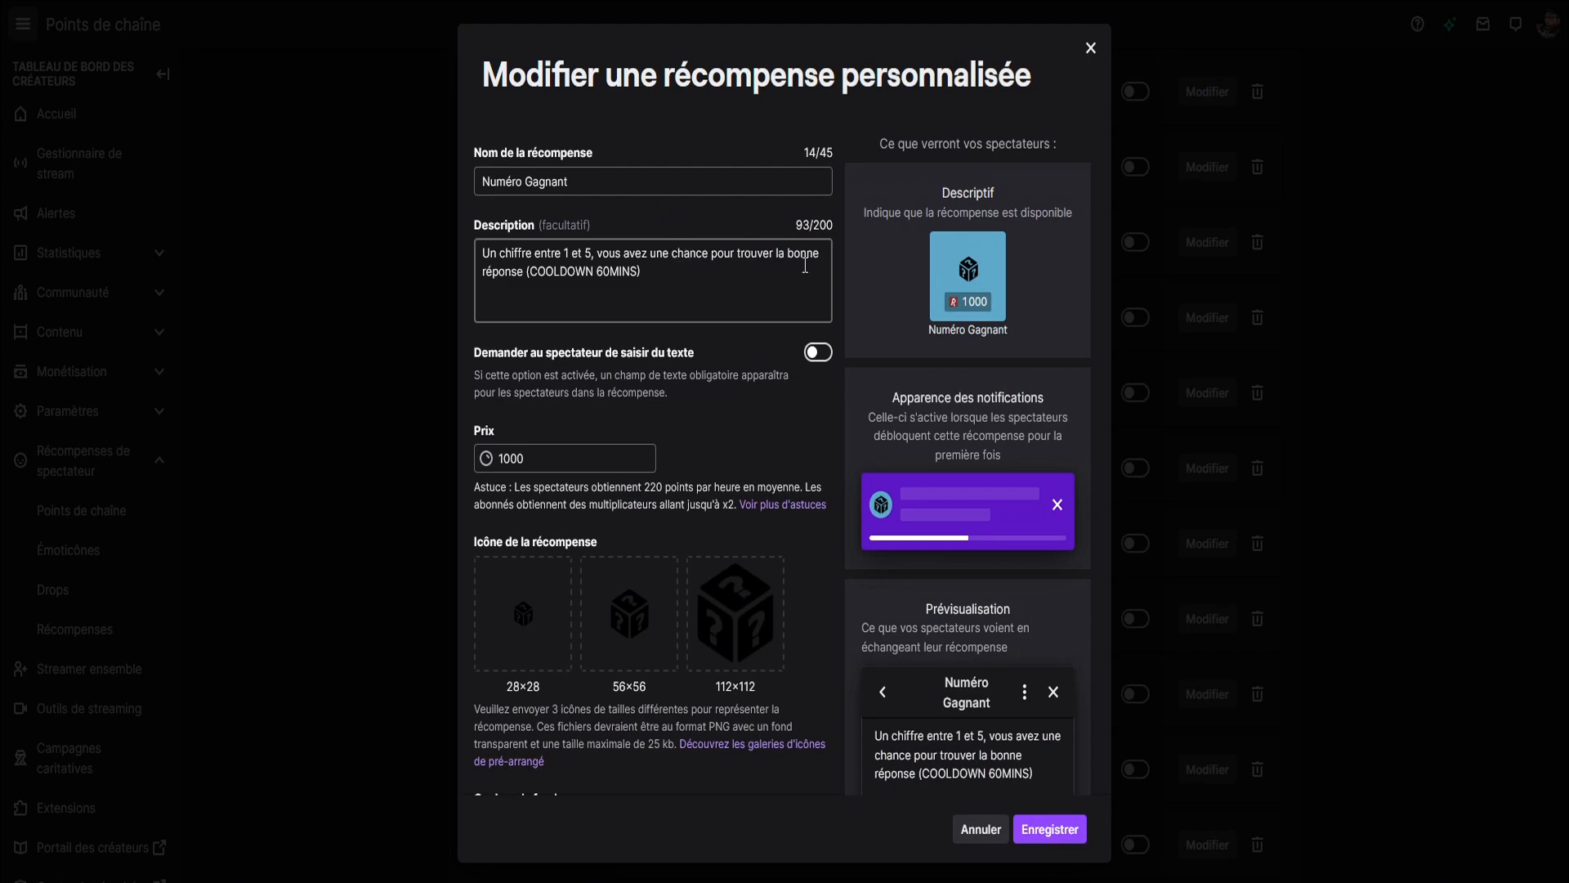
{"action": "key", "text": "Escape"}
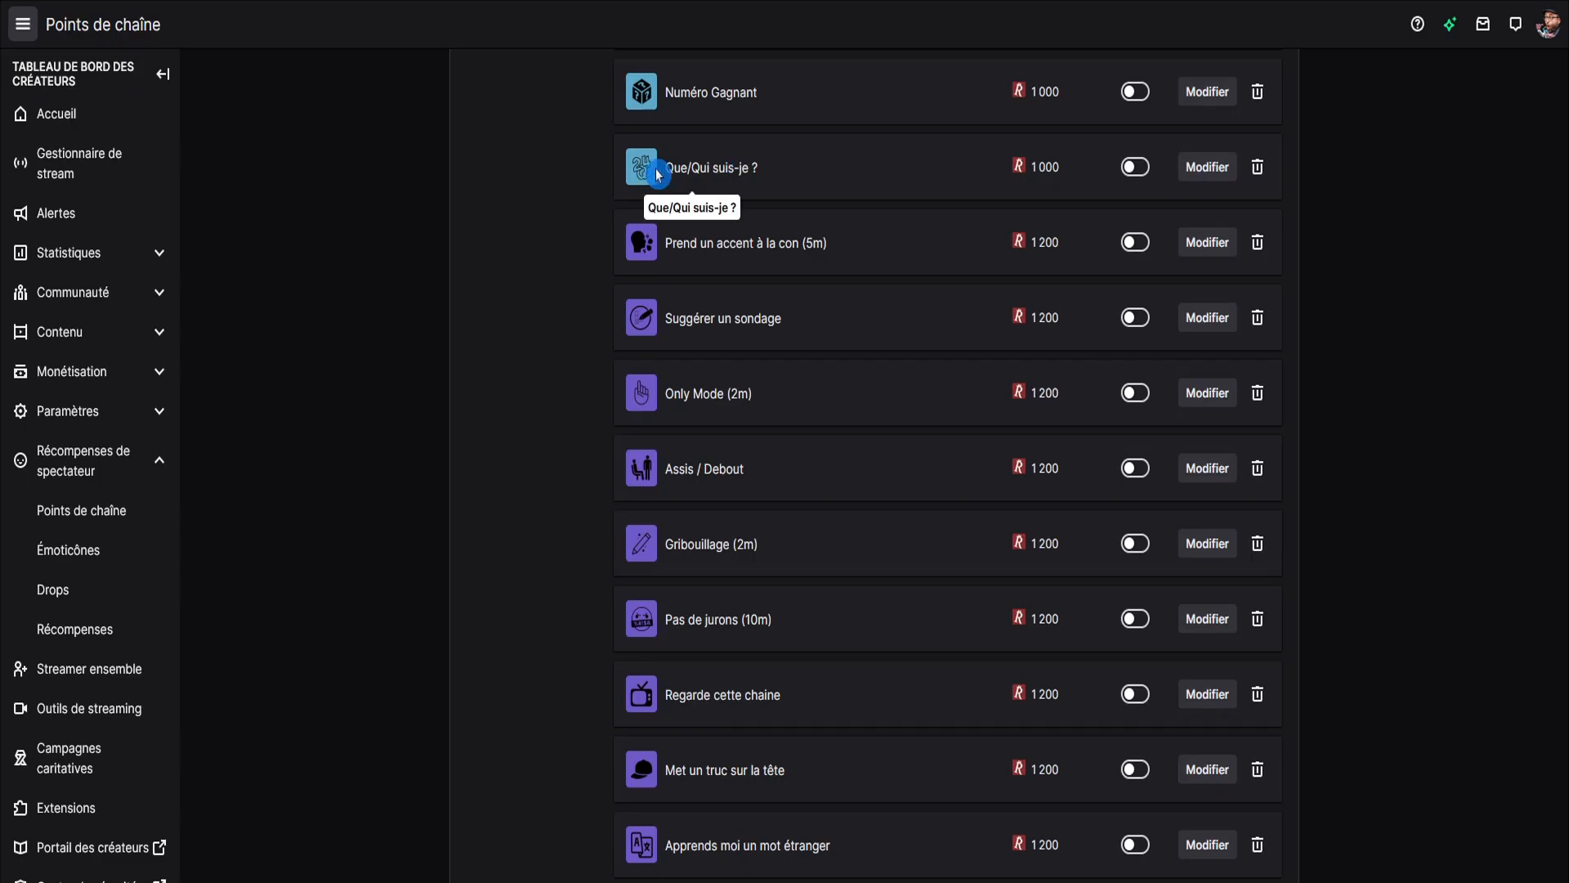
{"action": "left_click", "coordinate": [1198, 172]}
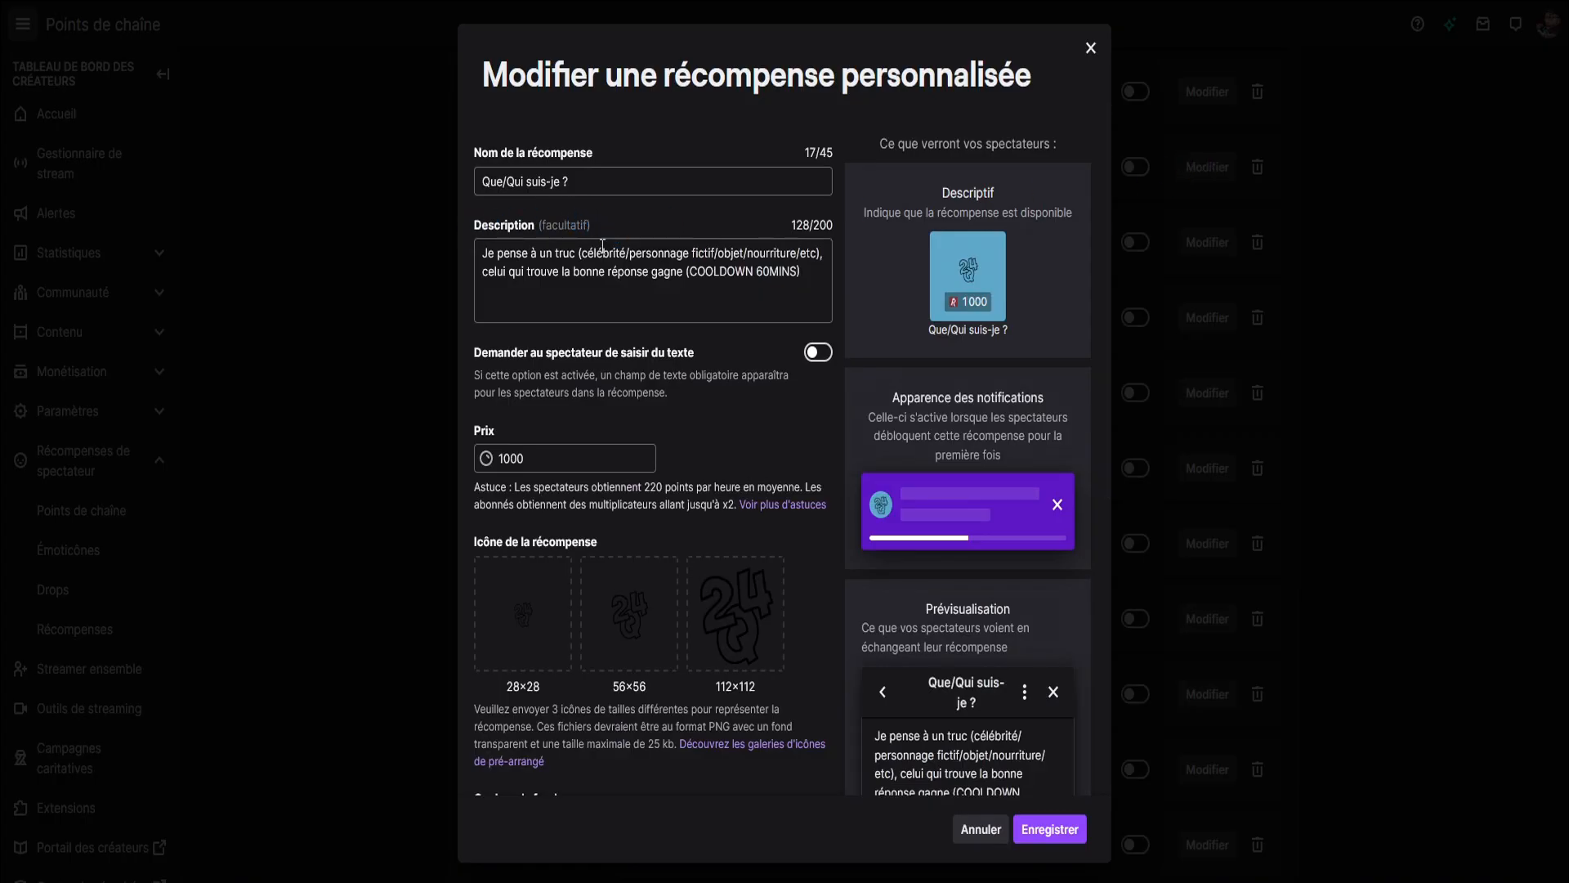
{"action": "left_click", "coordinate": [490, 258]}
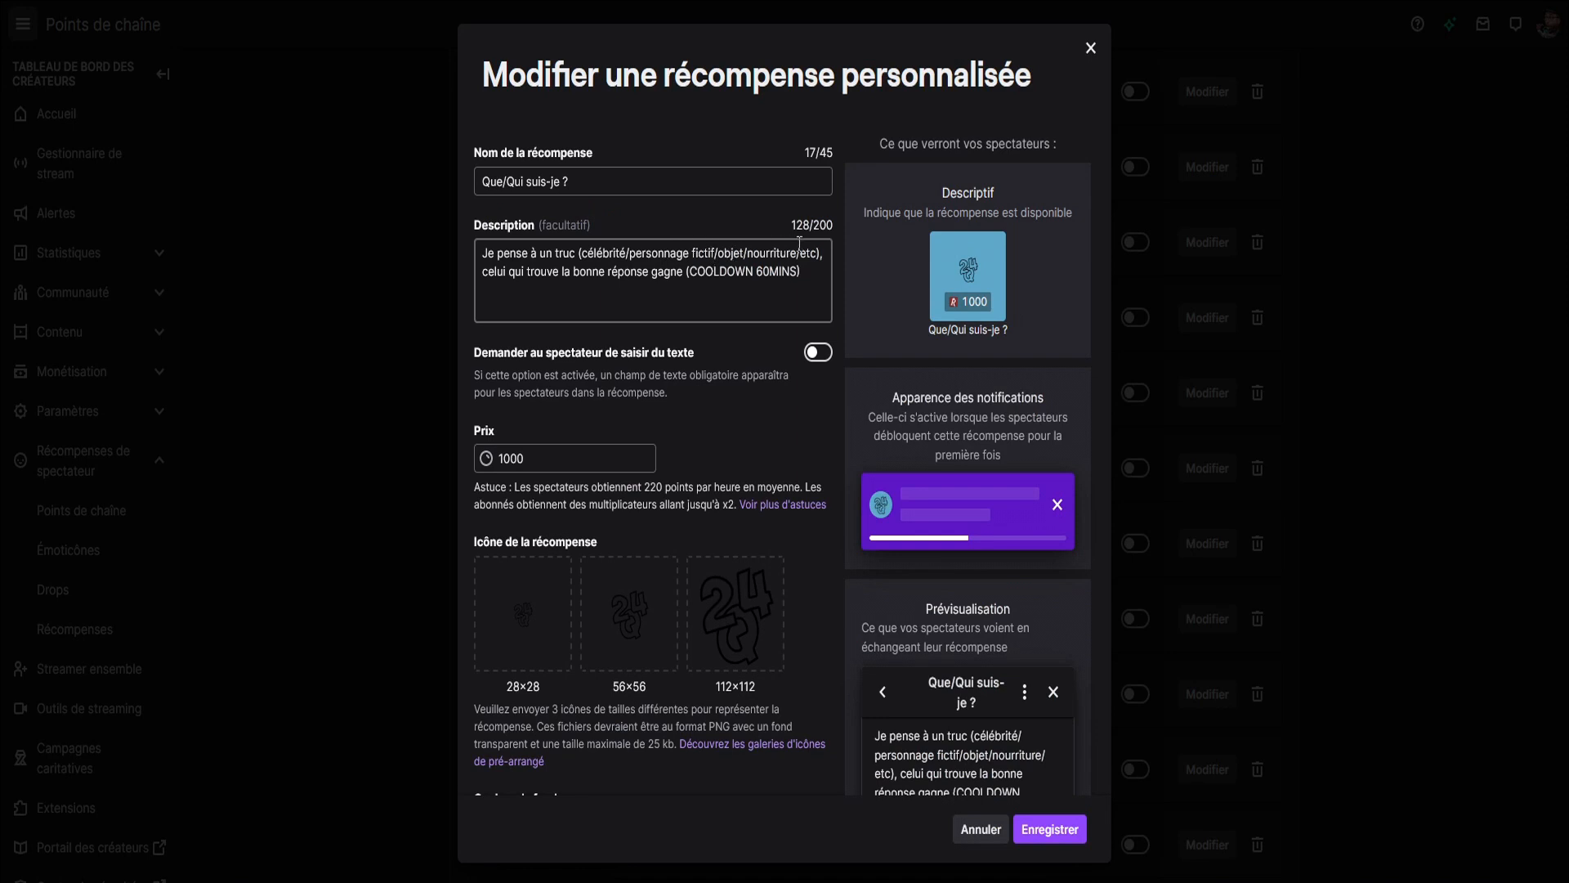
{"action": "key", "text": "Escape"}
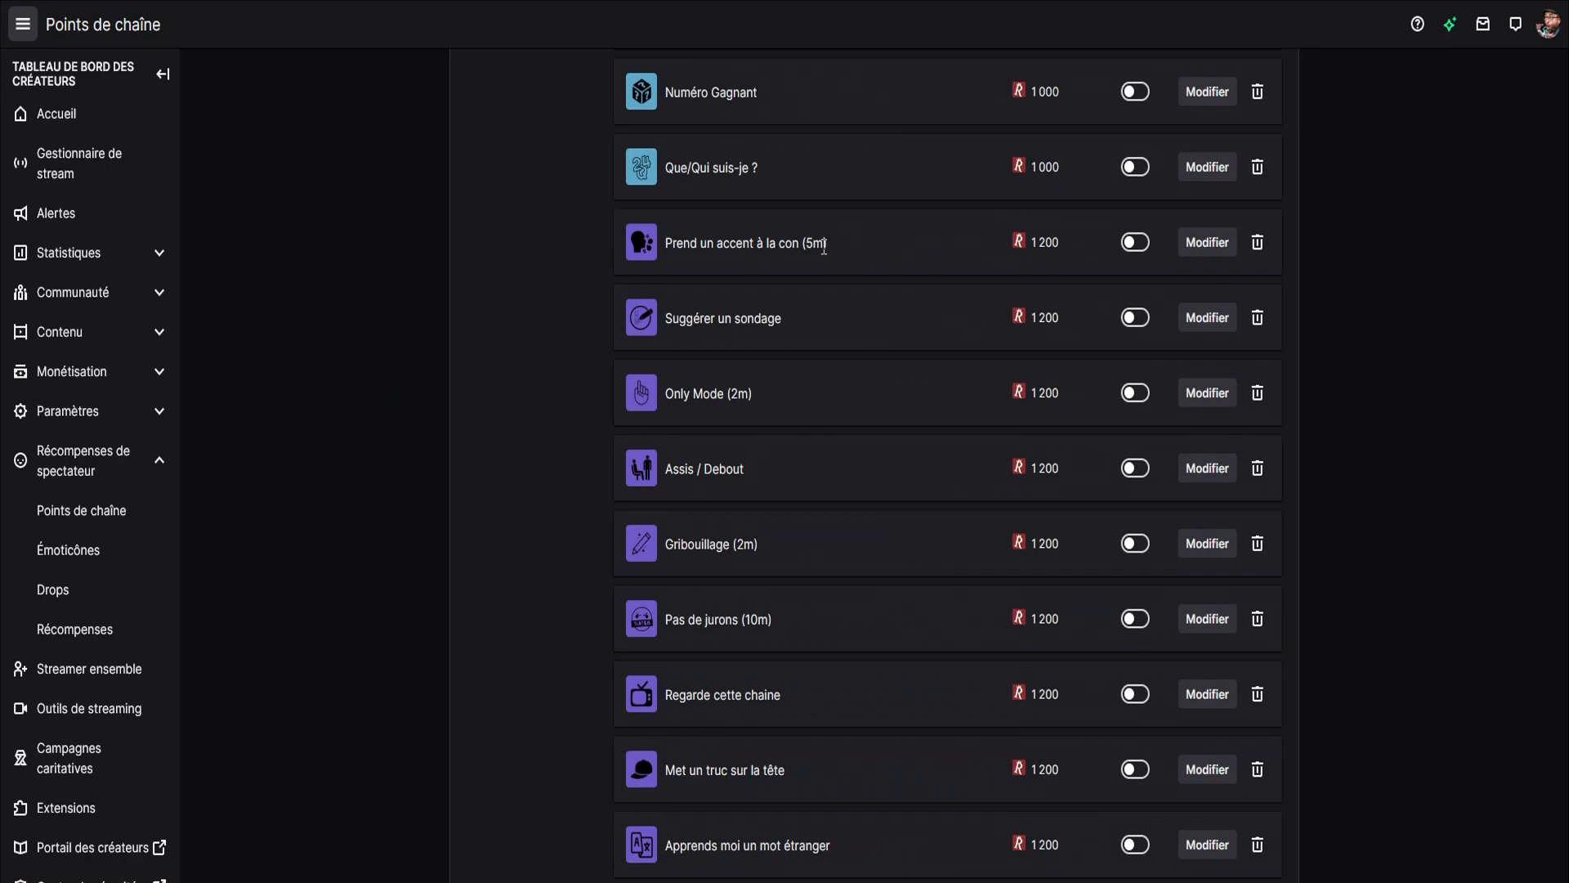
Review the settings of the Prend un accent à la con (5m) and Suggérer un sondage rewards, closing each without saving.
{"action": "left_click", "coordinate": [1197, 244]}
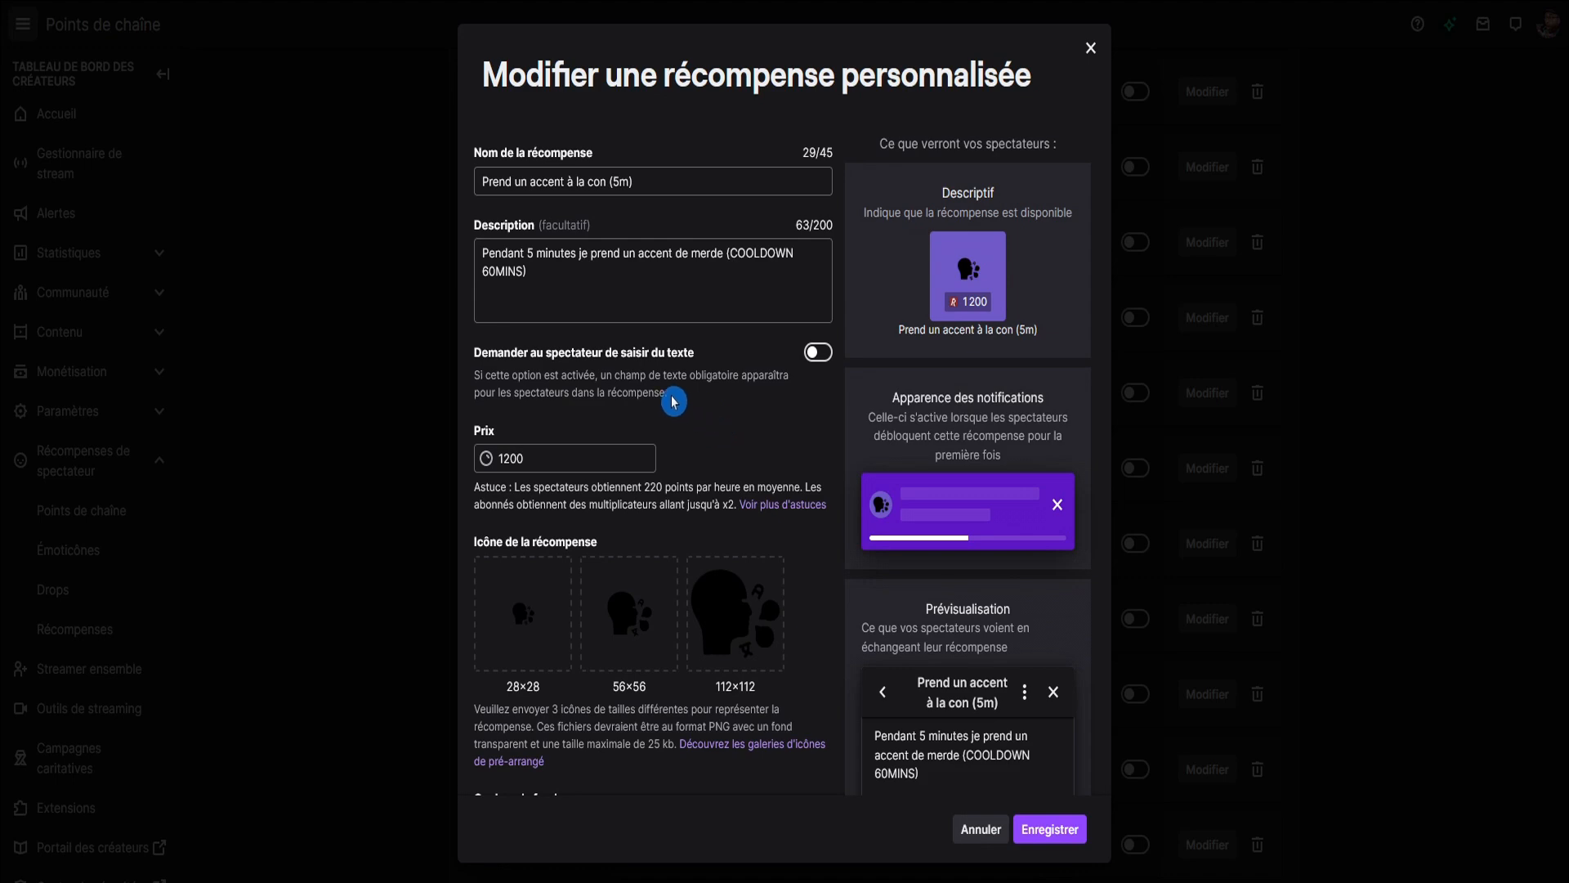
{"action": "key", "text": "Escape"}
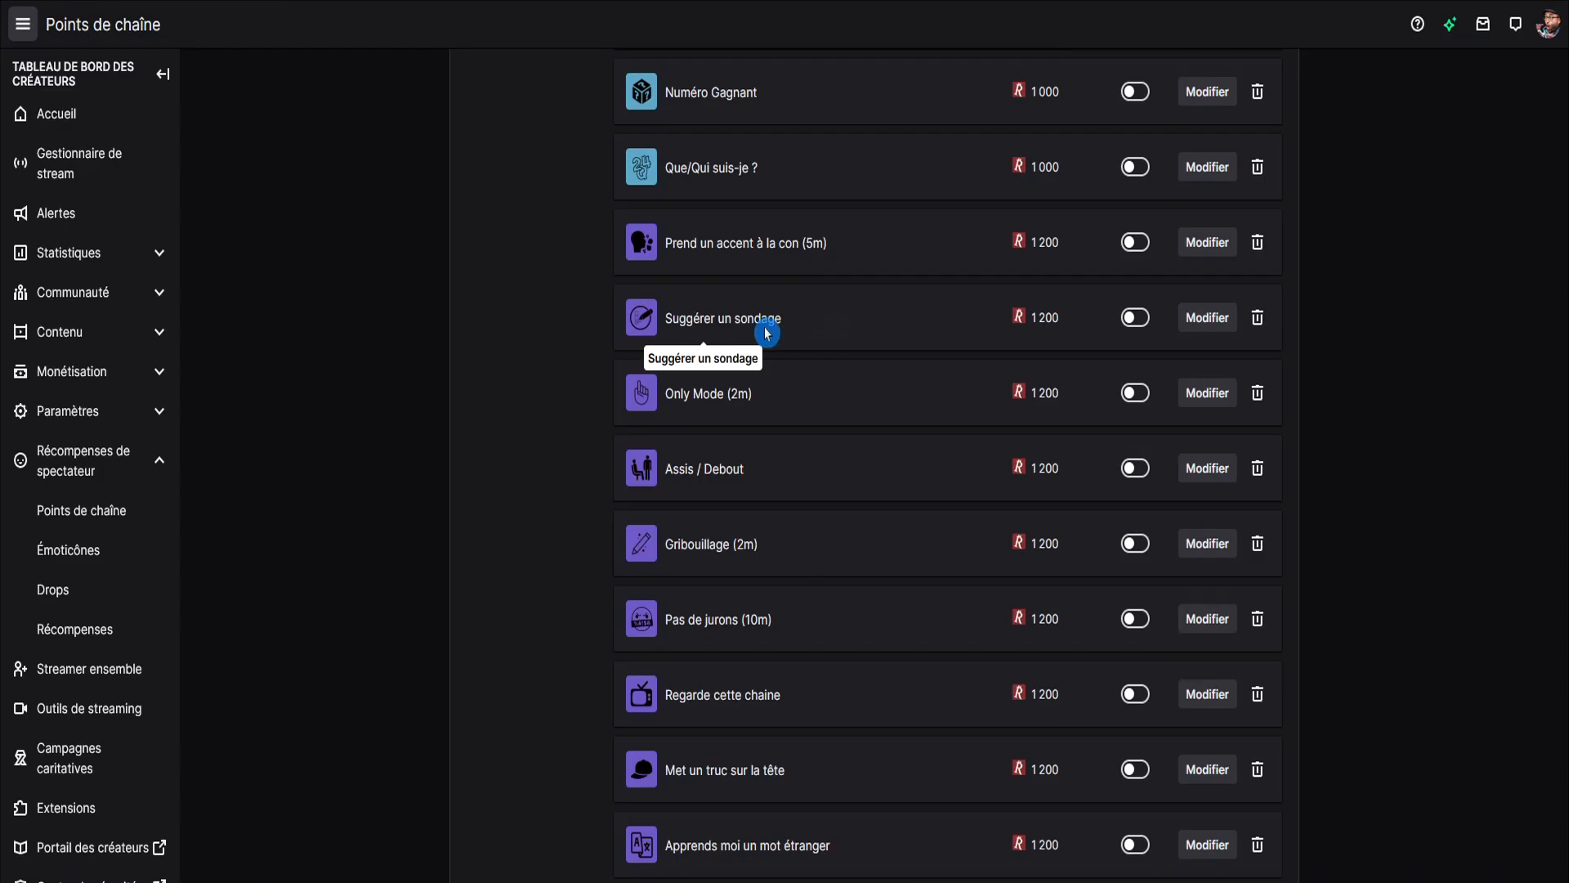
{"action": "left_click", "coordinate": [1207, 320]}
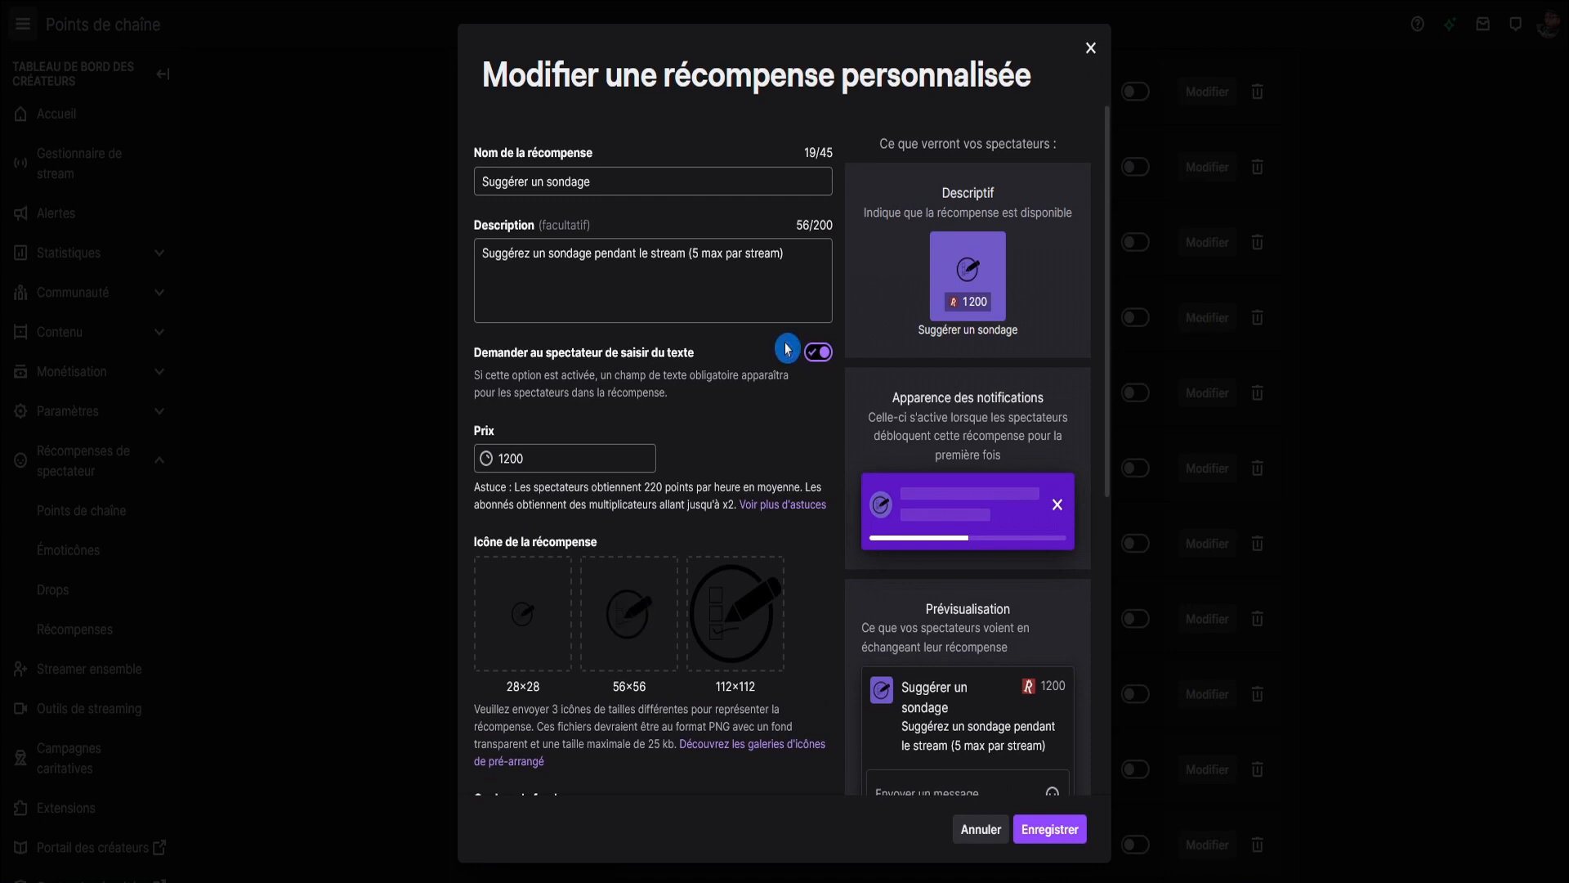
{"action": "left_click", "coordinate": [474, 259]}
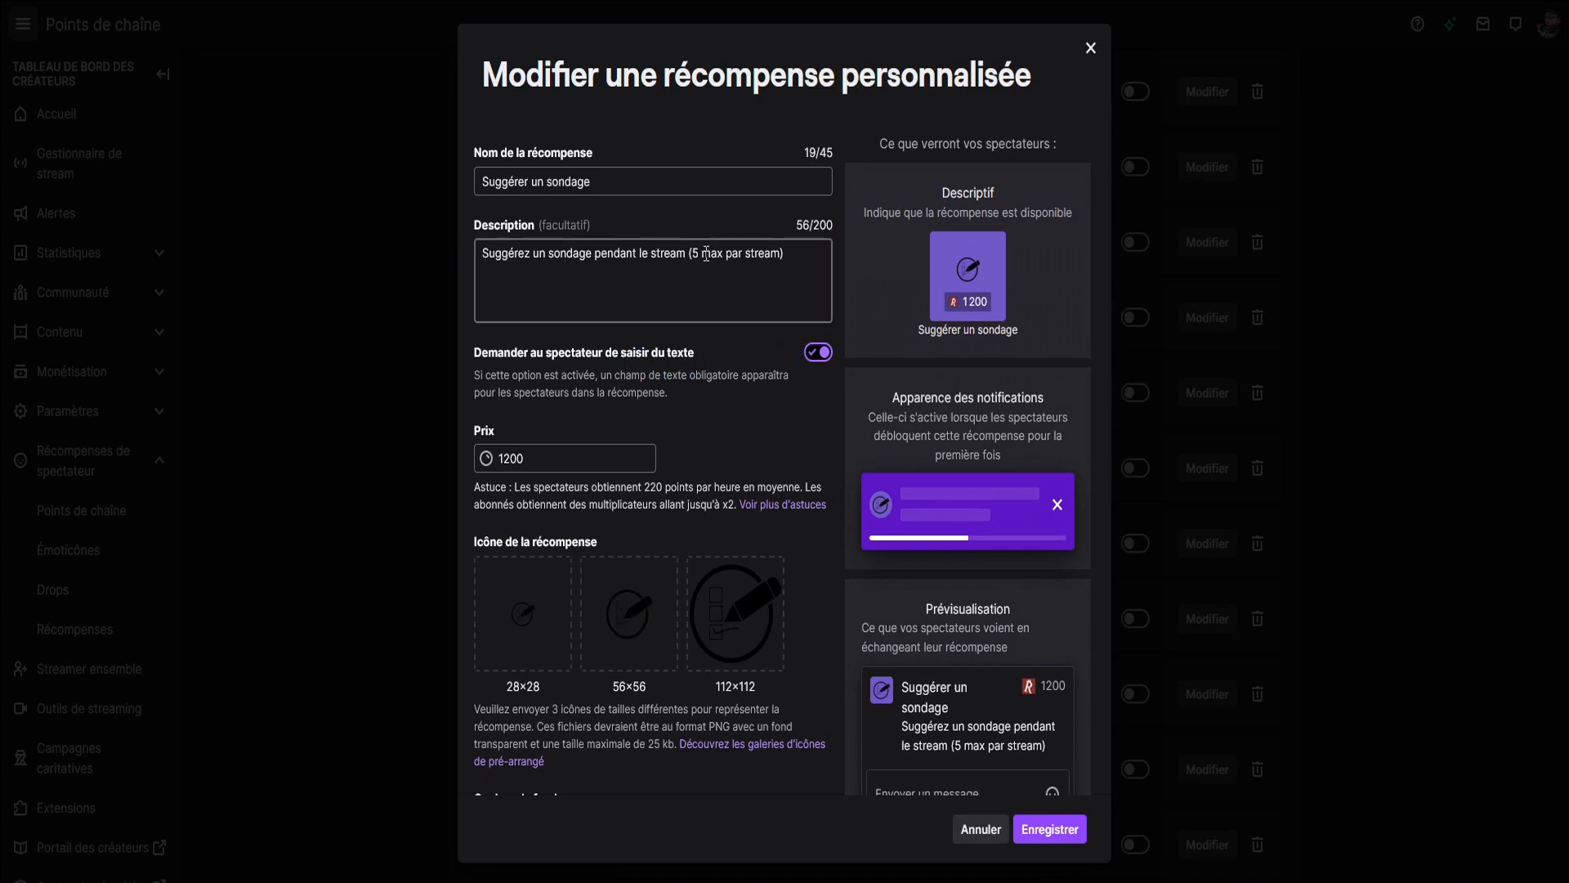
{"action": "key", "text": "Escape"}
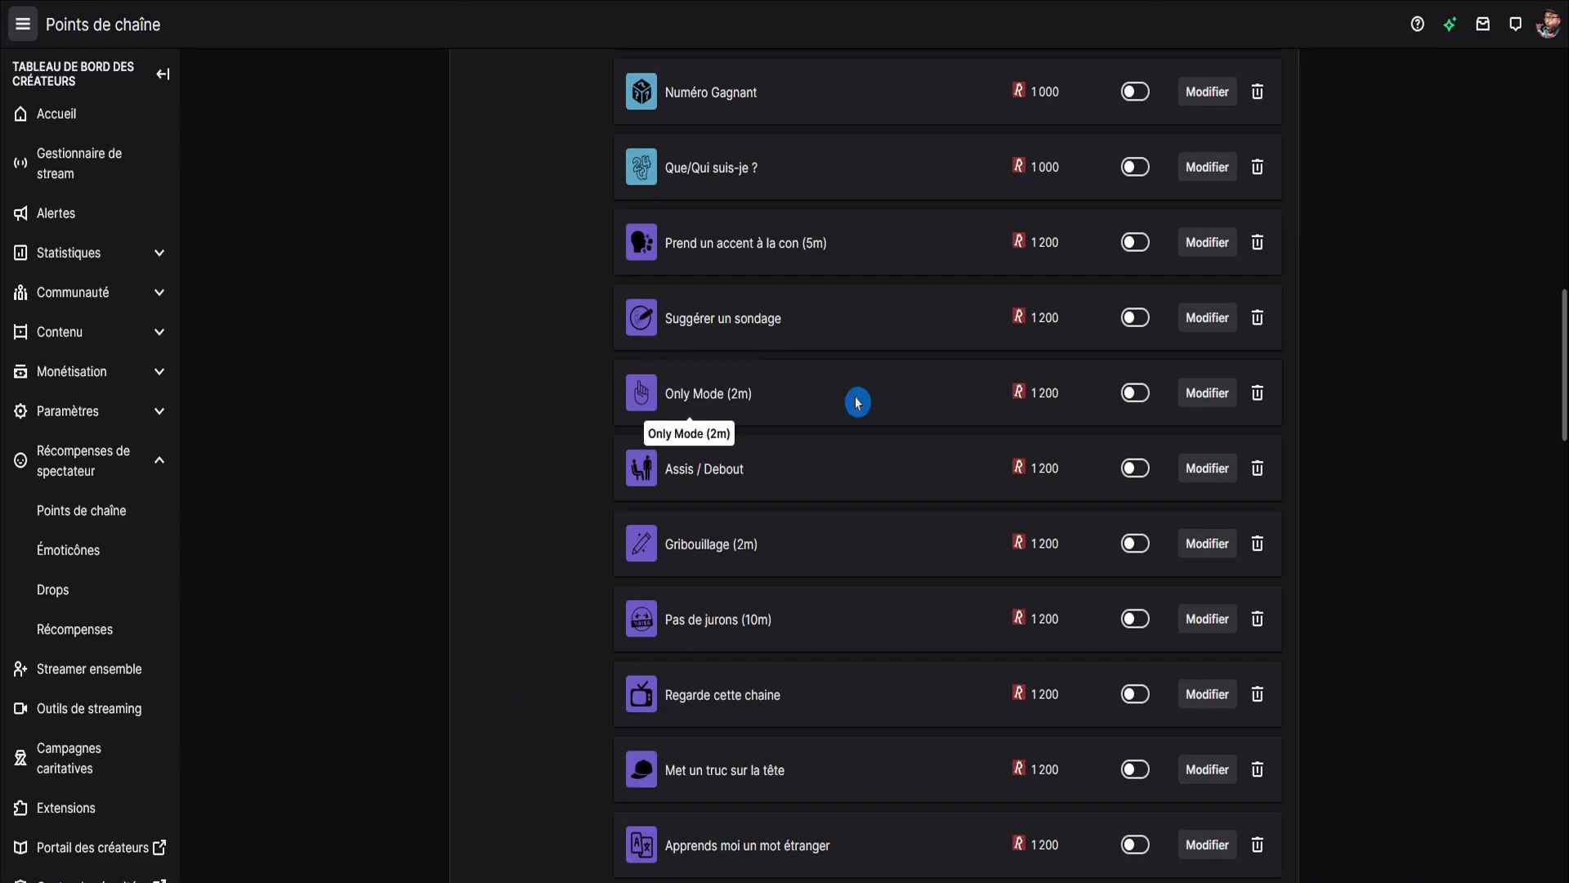
Review the settings of the Only Mode (2m) and Assis / Debout rewards, closing each without saving.
{"action": "left_click", "coordinate": [1206, 392]}
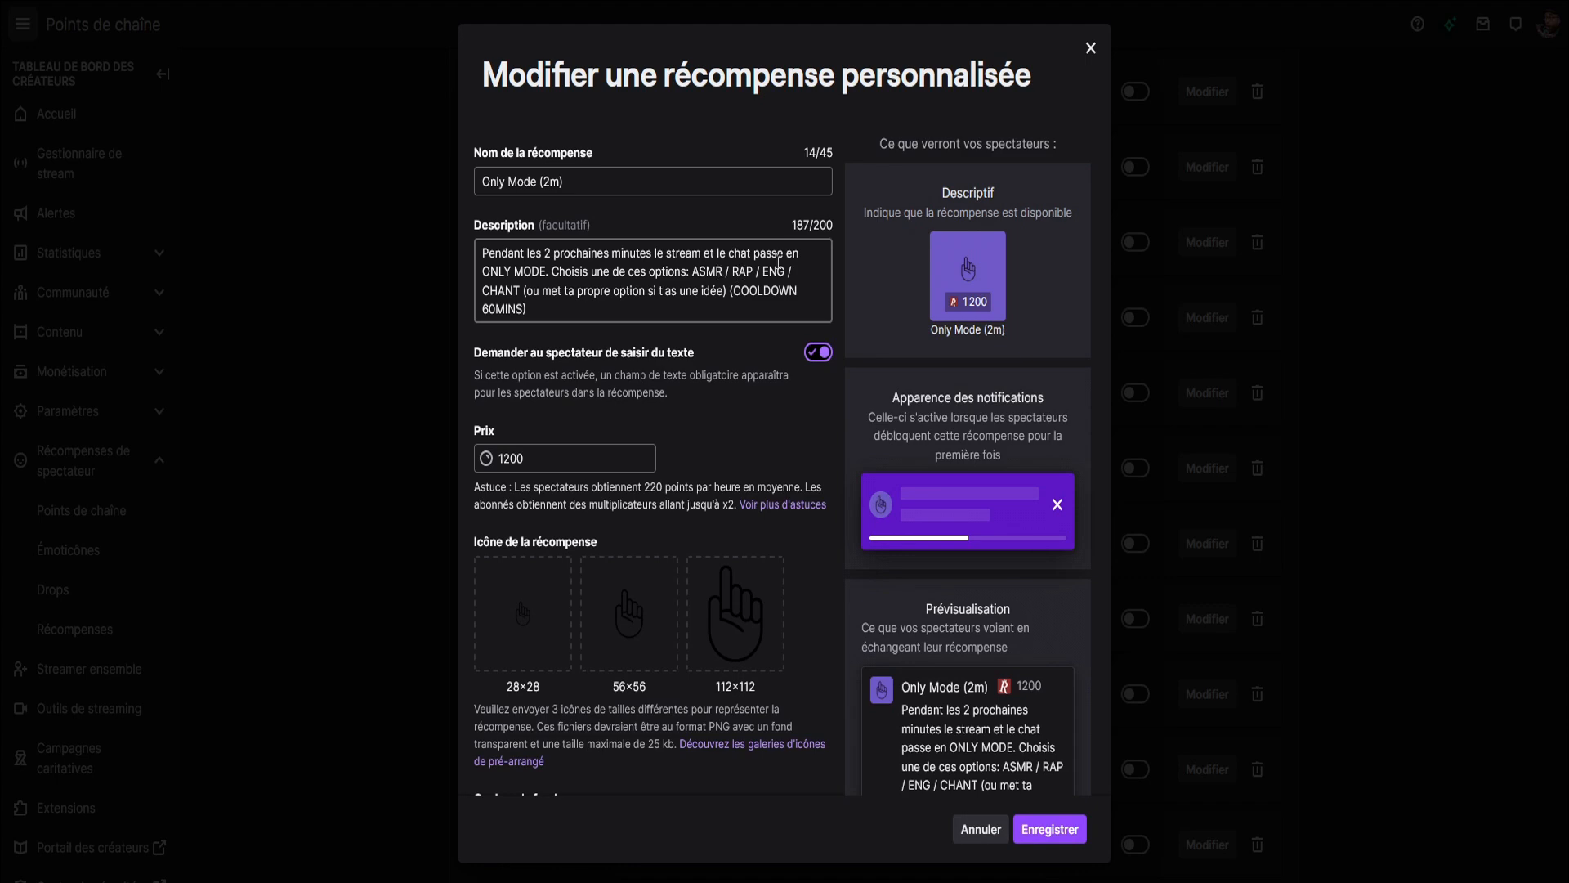
{"action": "key", "text": "Escape"}
{"action": "left_click", "coordinate": [1208, 469]}
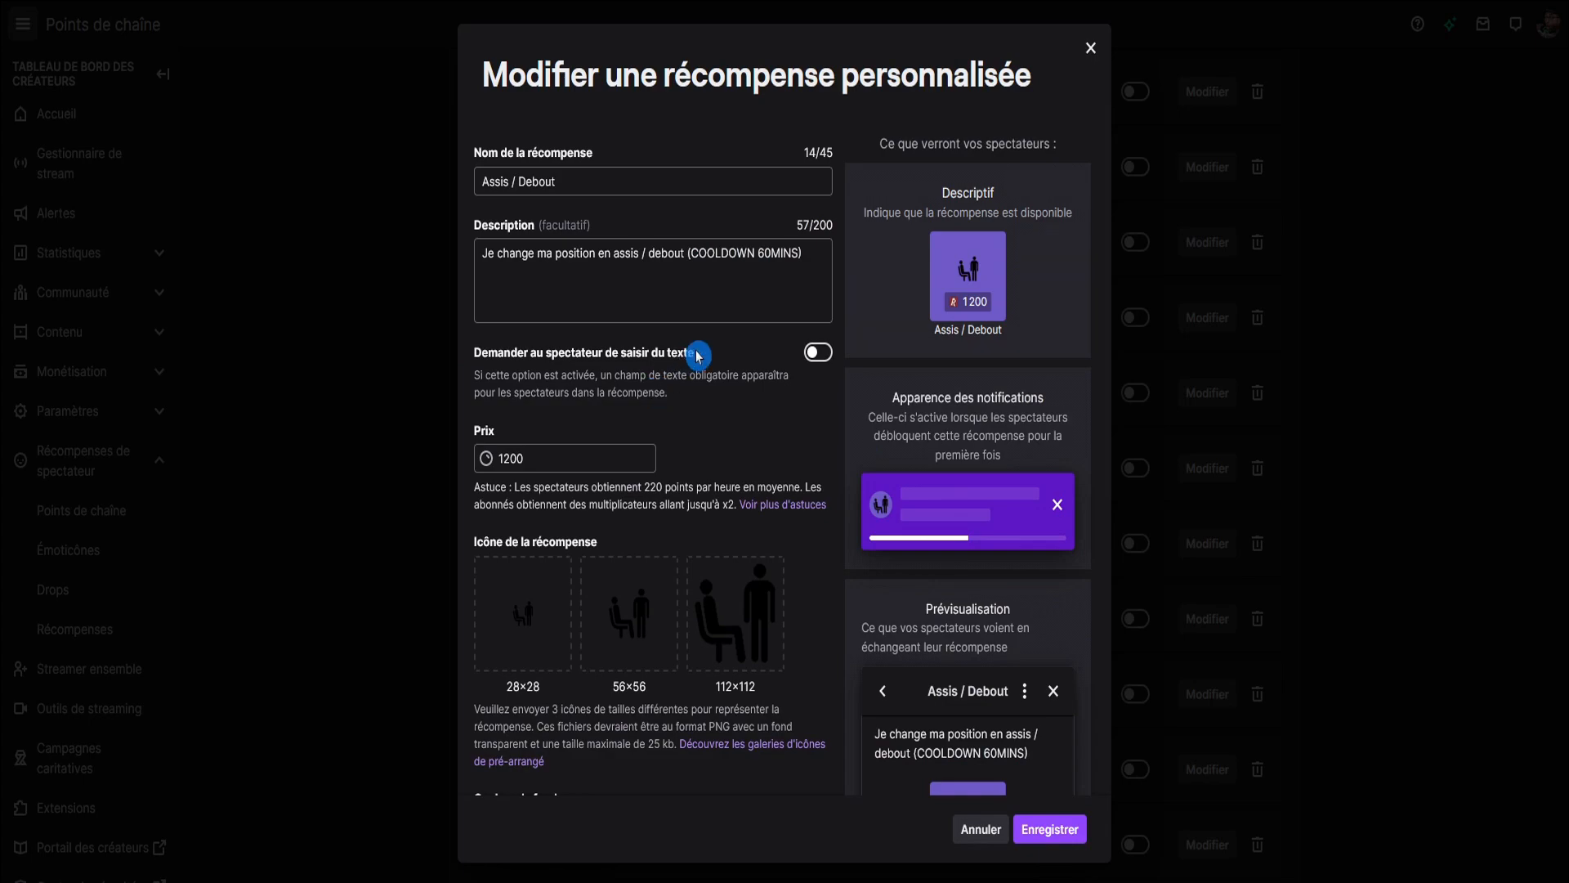
{"action": "key", "text": "Escape"}
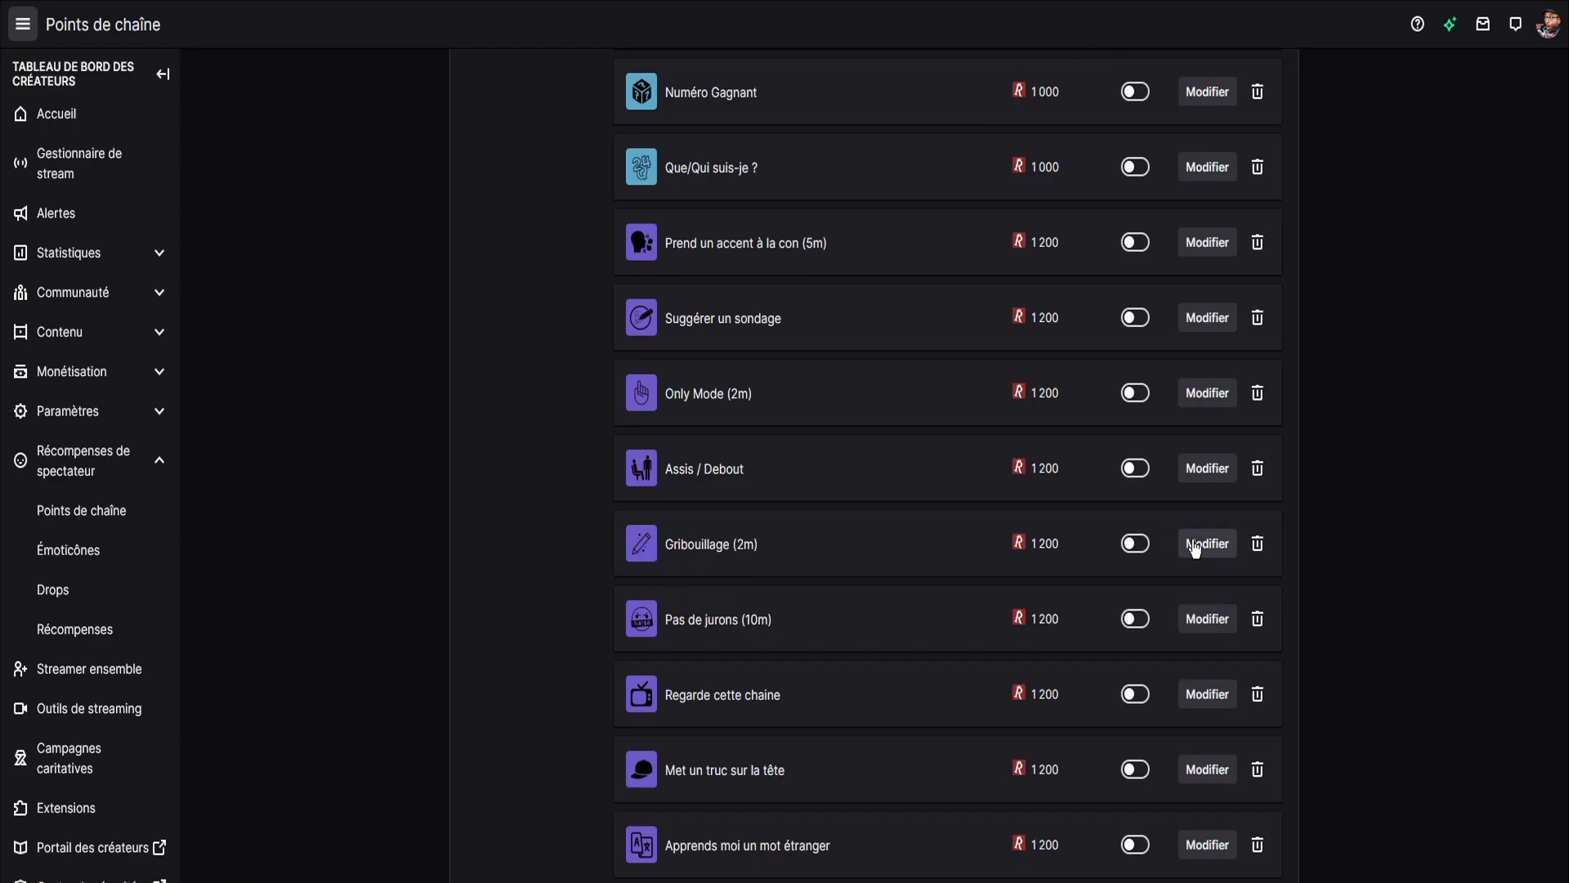
Review the Gribouillage (2m) reward's description and viewer text option, cancel its editing, and open the Pas de jurons (10m) reward.
{"action": "left_click", "coordinate": [1193, 542]}
{"action": "left_click", "coordinate": [568, 265]}
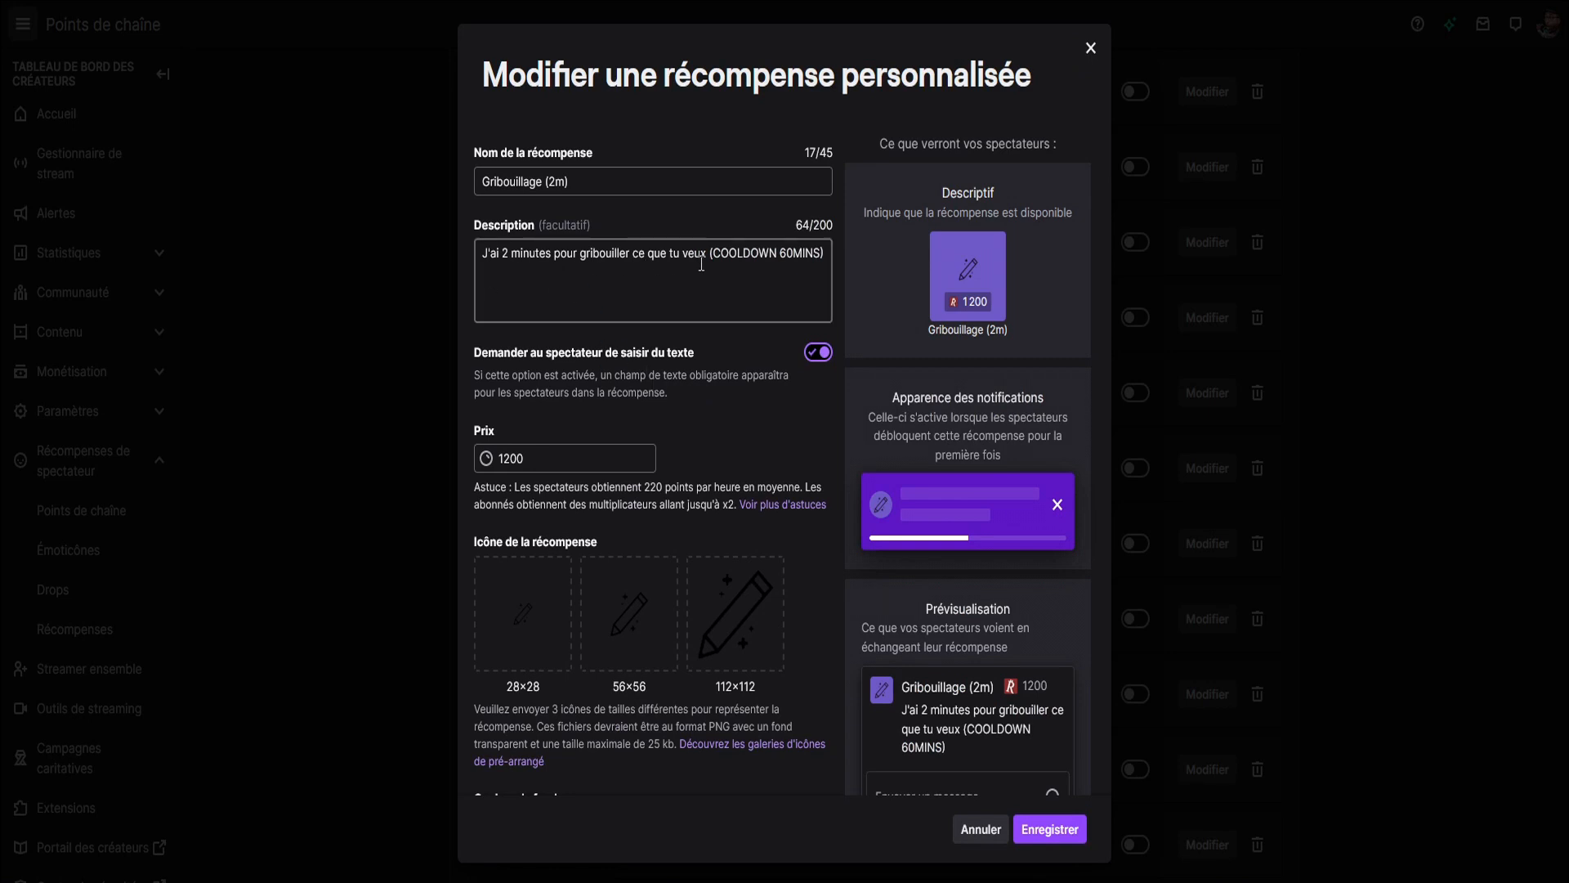
{"action": "left_click", "coordinate": [736, 398]}
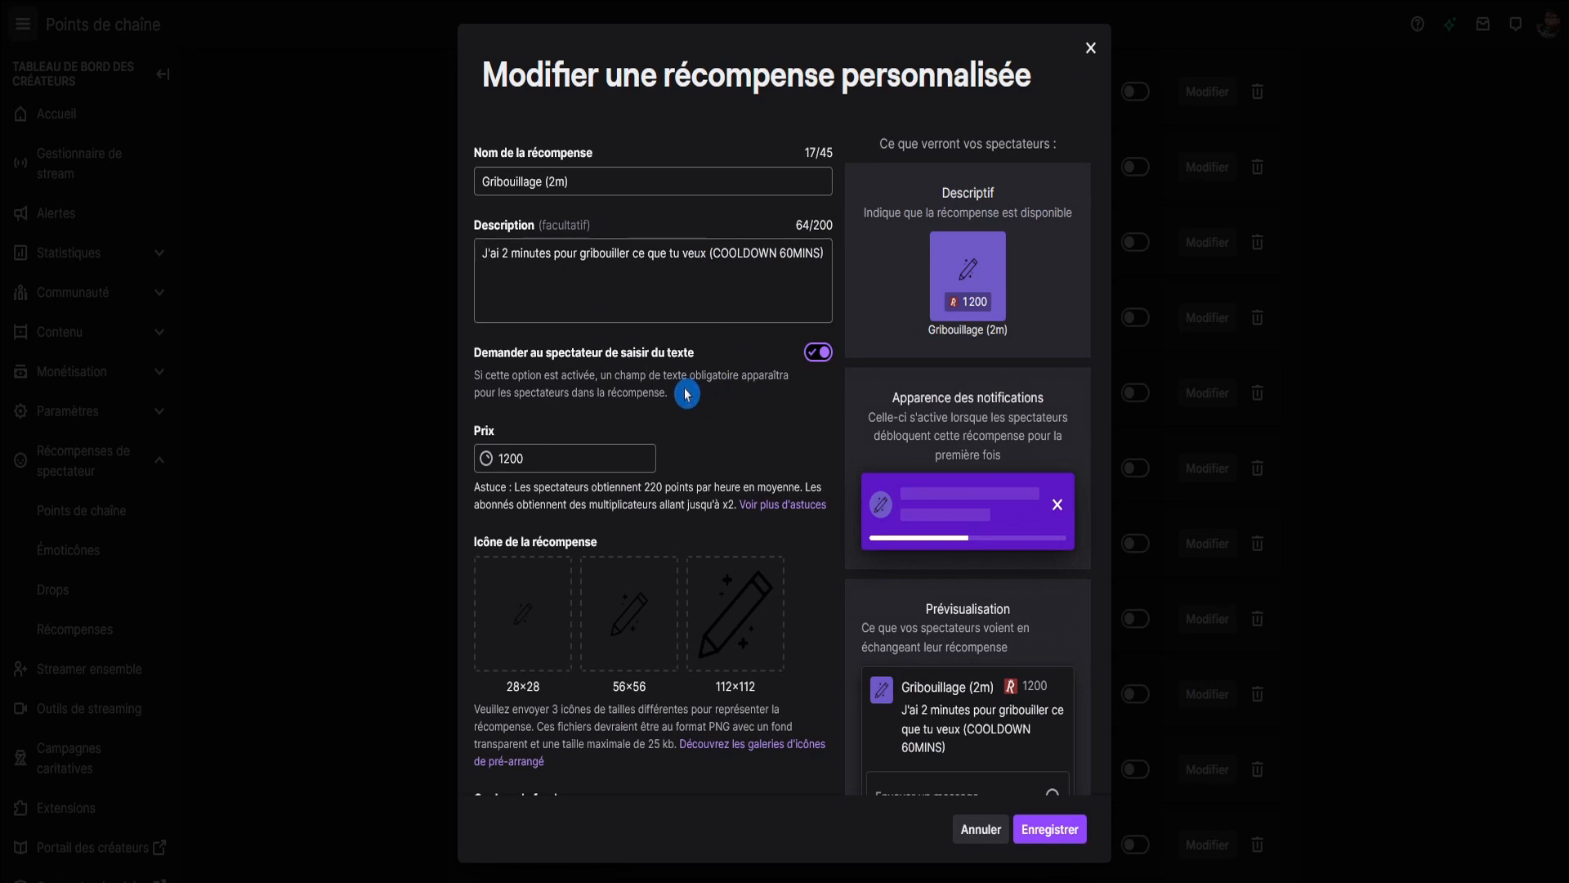
{"action": "left_click", "coordinate": [974, 824]}
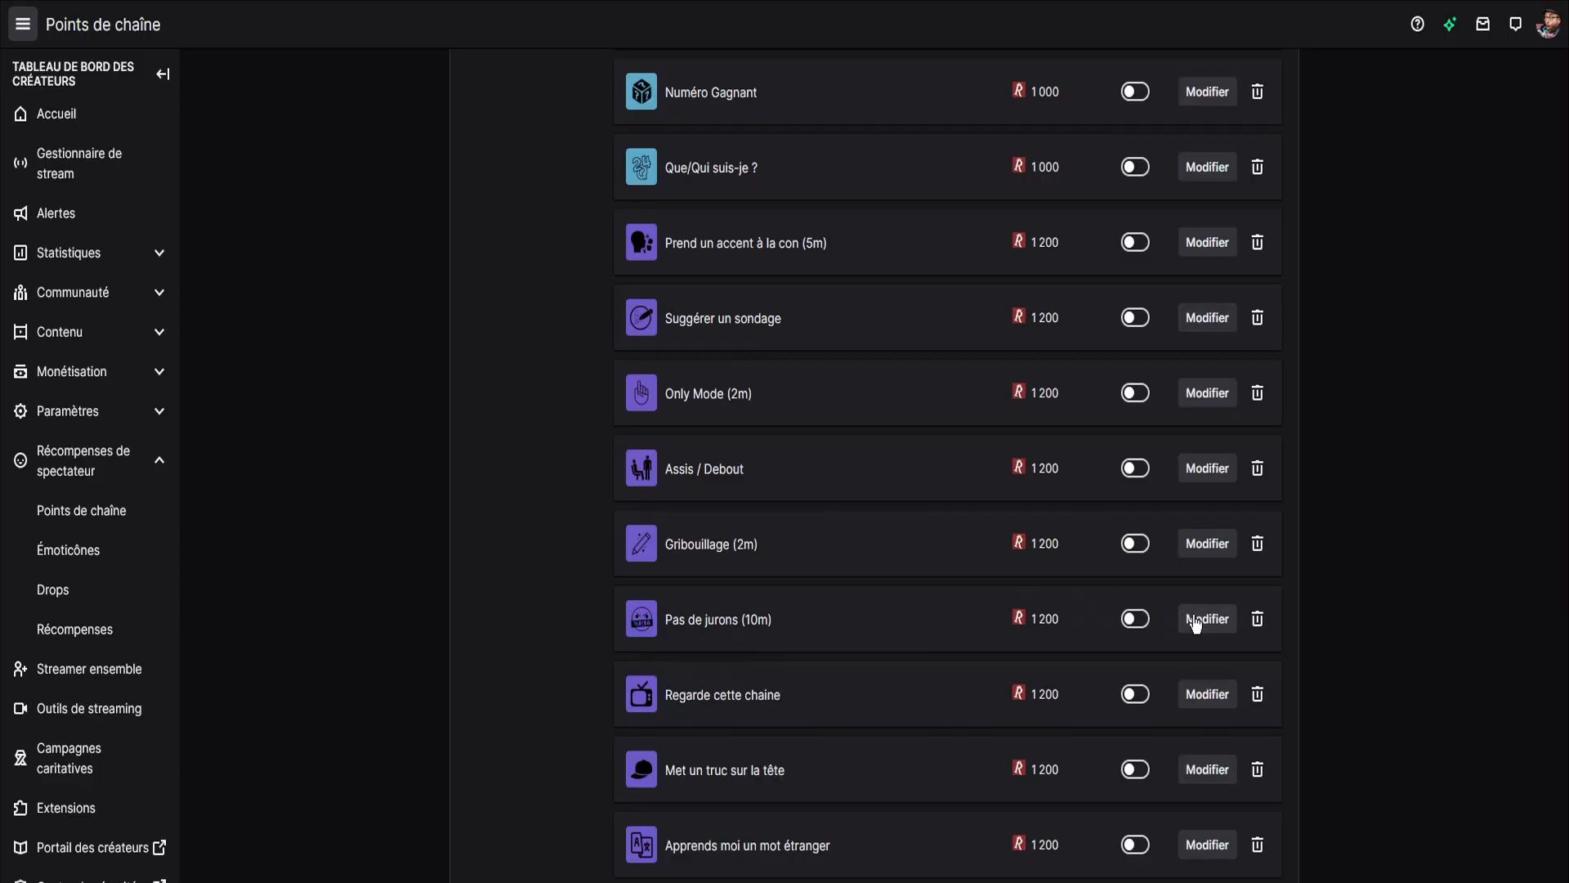
{"action": "left_click", "coordinate": [1195, 624]}
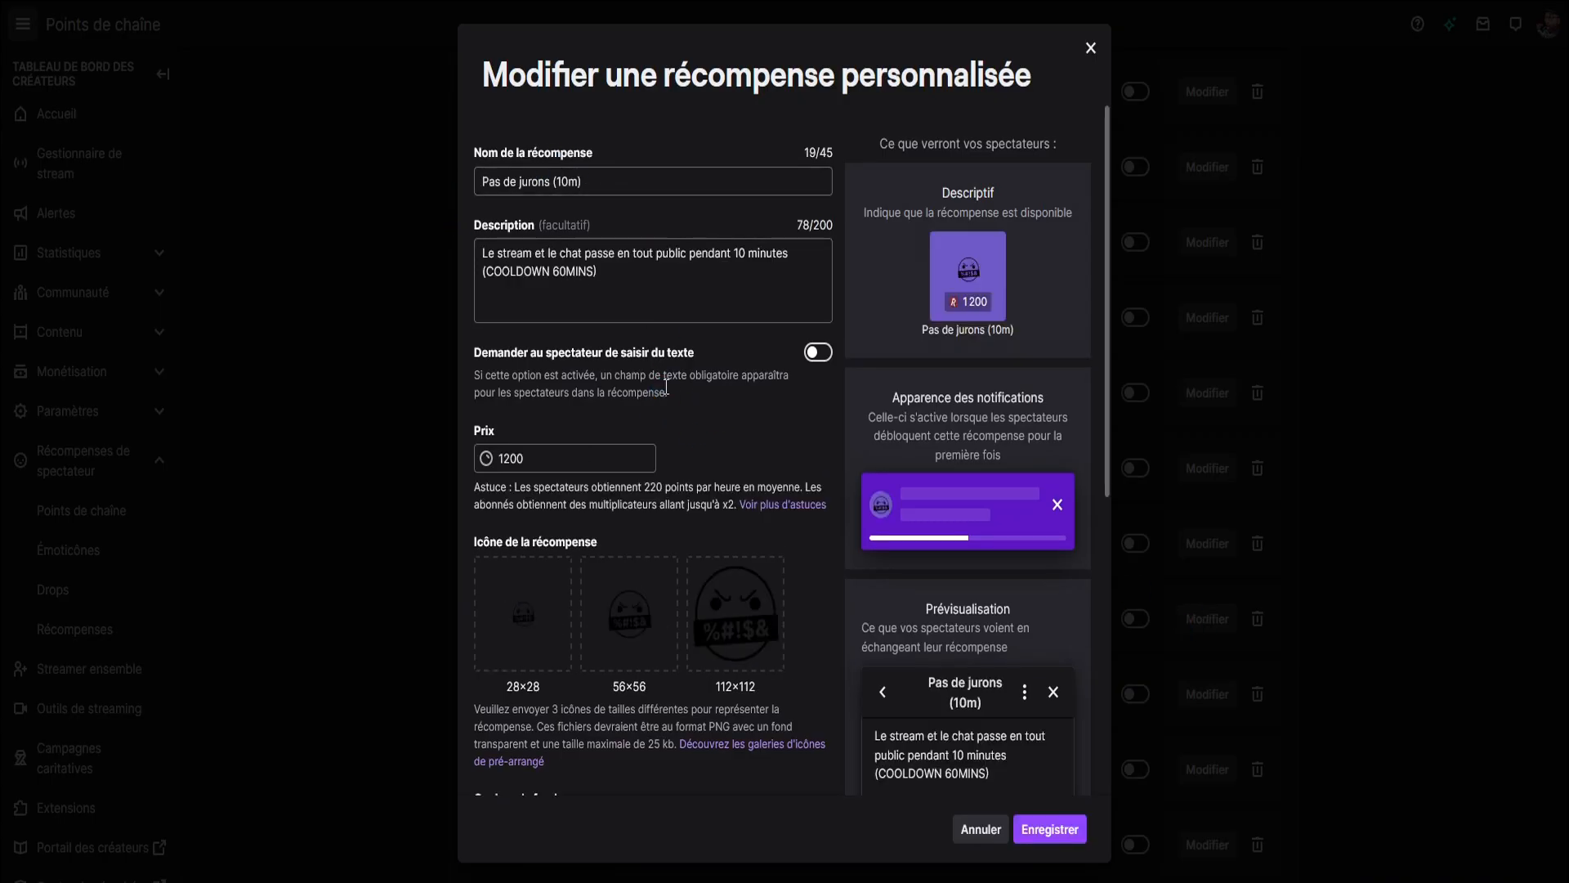
Review the descriptions of the Pas de jurons (10m) and Regarde cette chaine rewards, closing each without saving.
{"action": "left_click", "coordinate": [556, 271]}
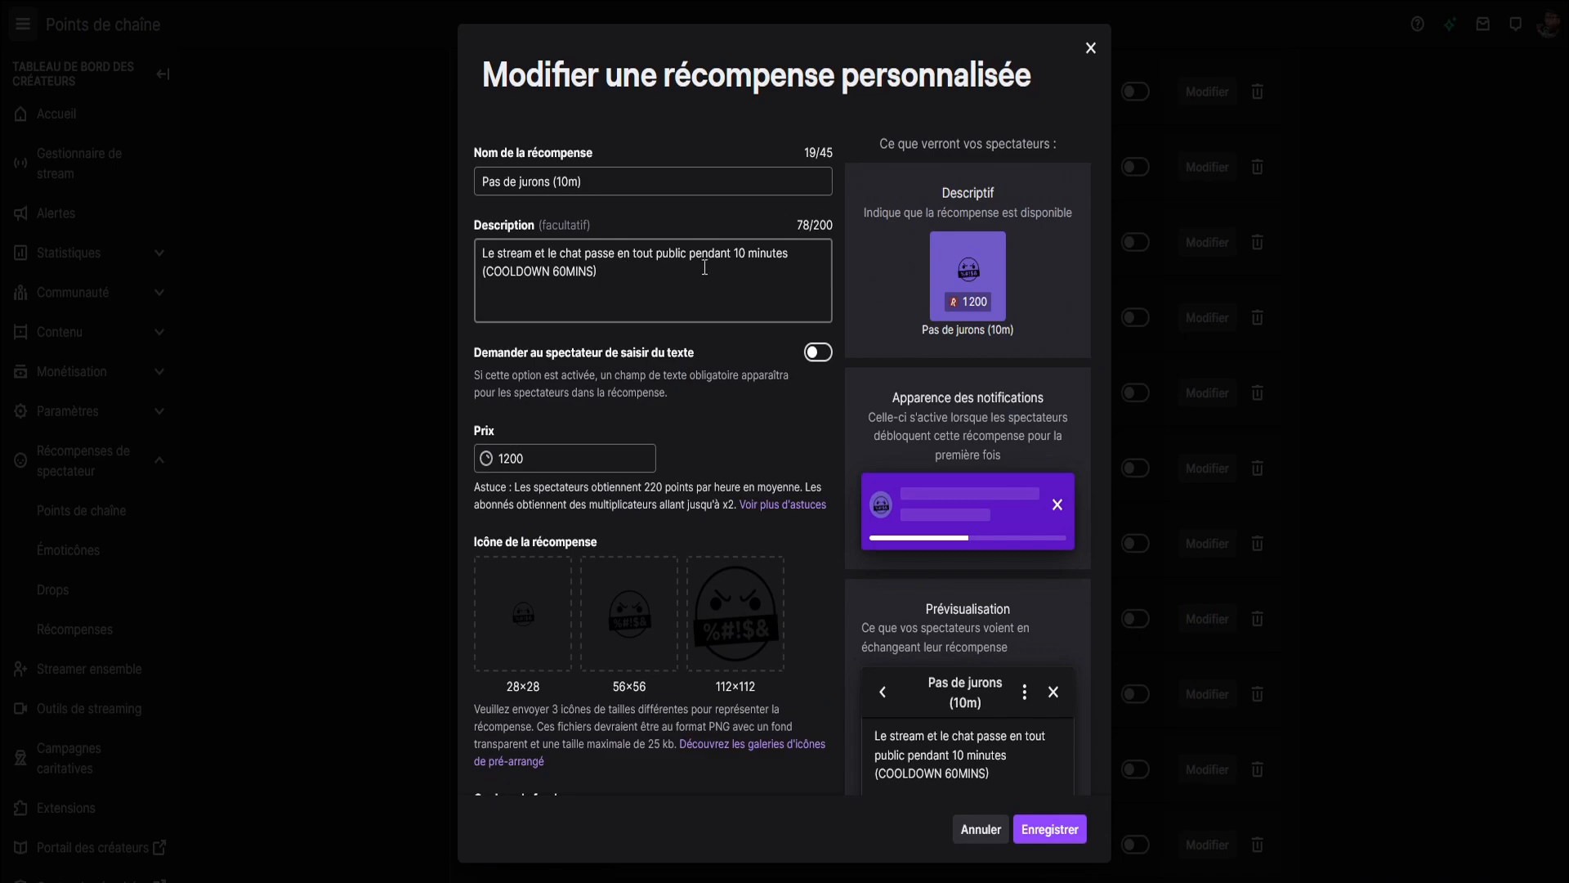
{"action": "key", "text": "Escape"}
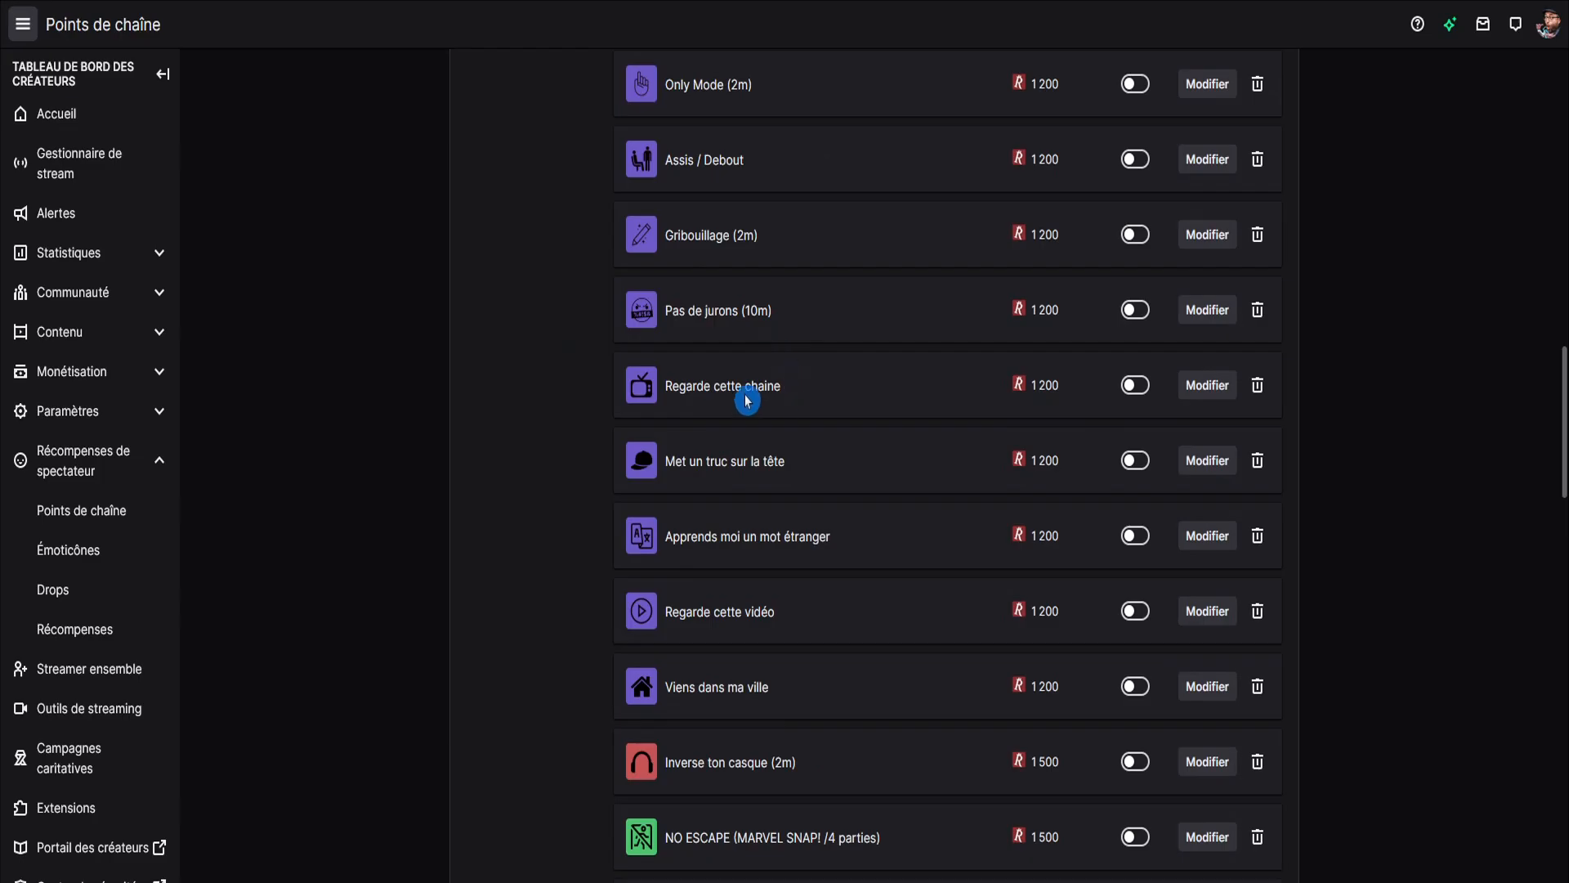
{"action": "left_click", "coordinate": [1190, 384]}
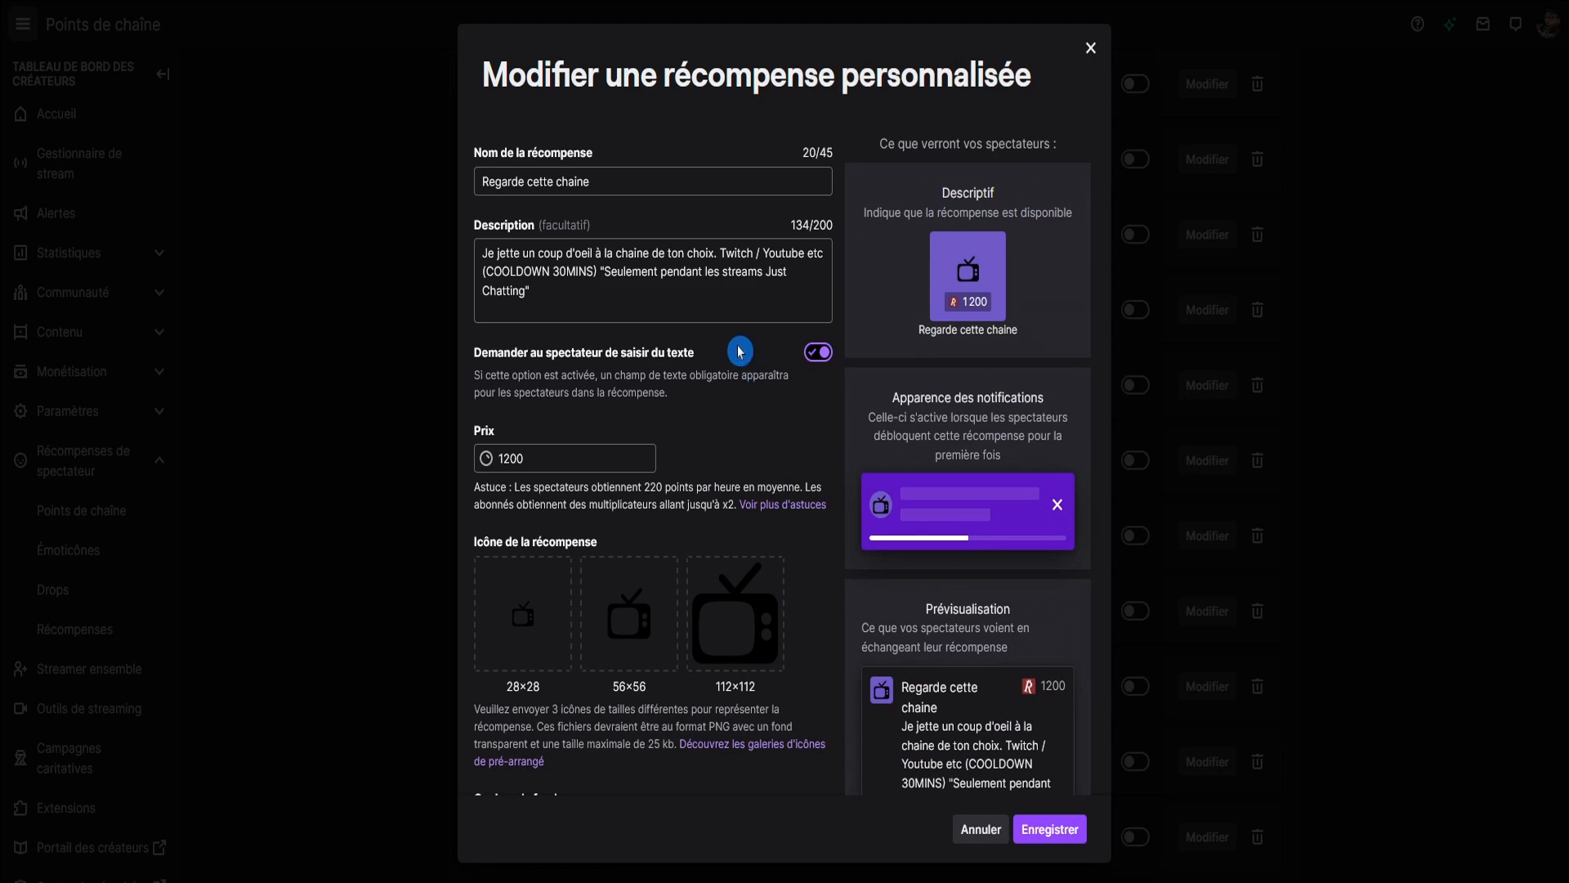
{"action": "key", "text": "Escape"}
Review the settings of the Regarde cette vidéo and Met un truc sur la tête rewards, closing each without saving.
{"action": "left_click", "coordinate": [1208, 311]}
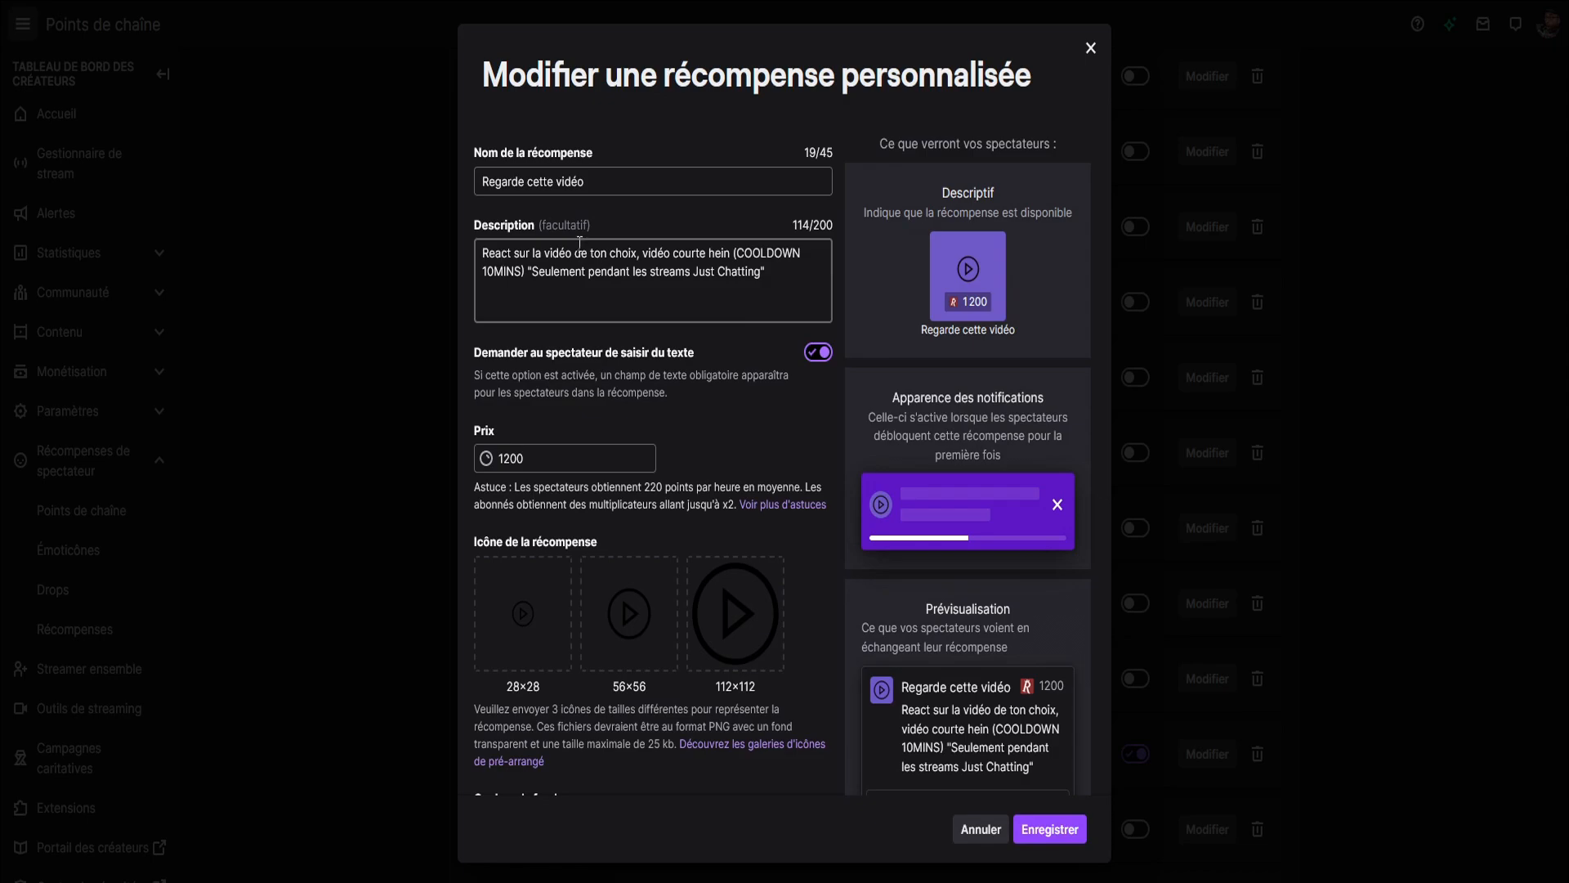
{"action": "key", "text": "Escape"}
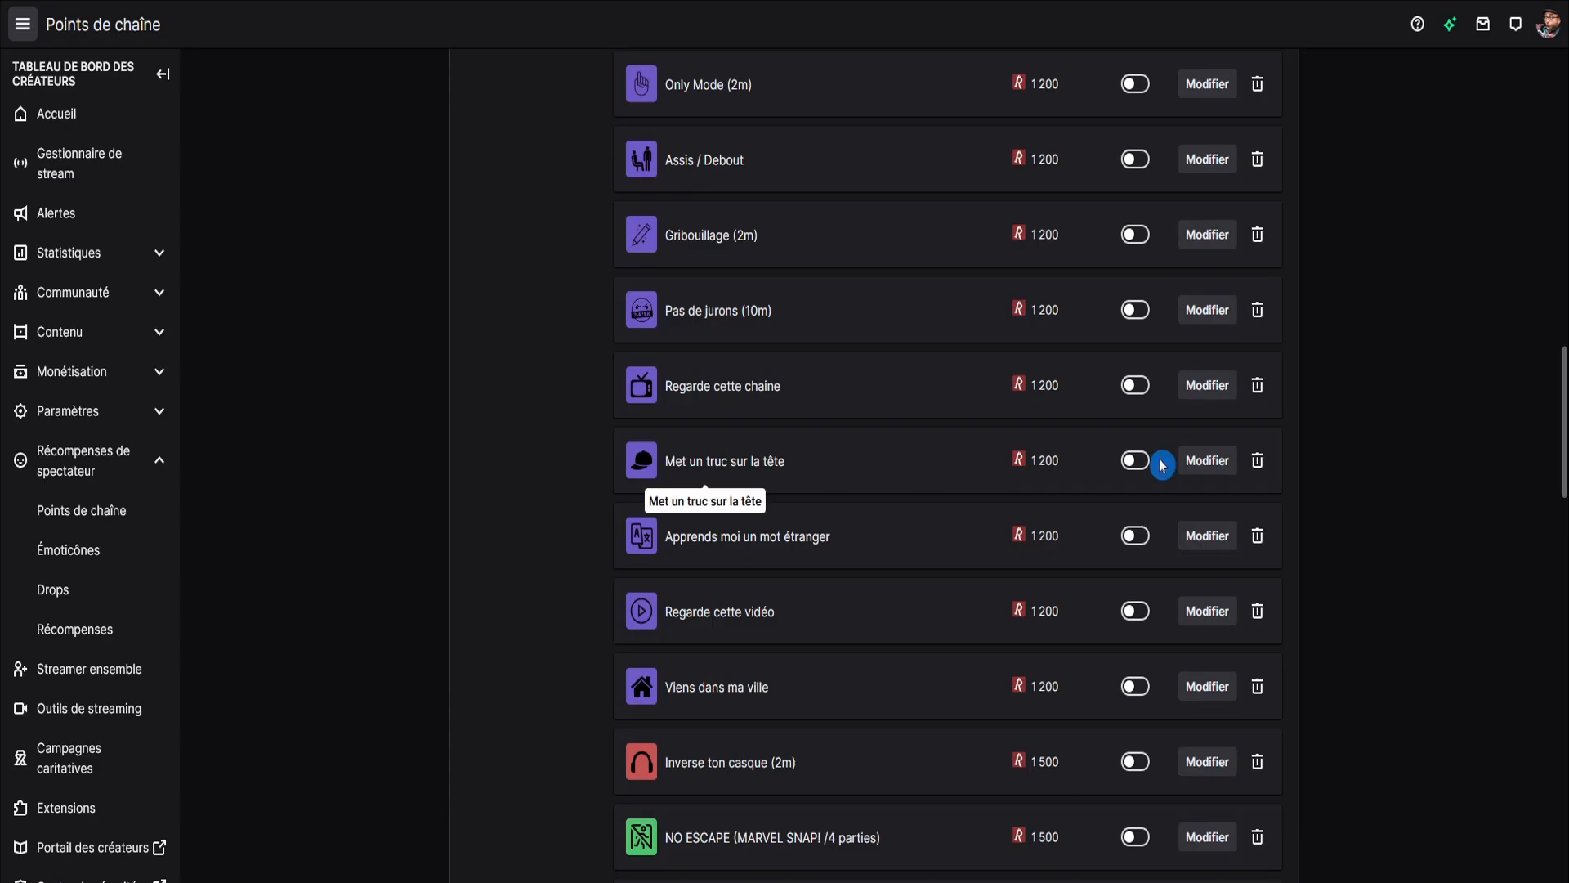
{"action": "left_click", "coordinate": [1203, 459]}
{"action": "left_click", "coordinate": [678, 250]}
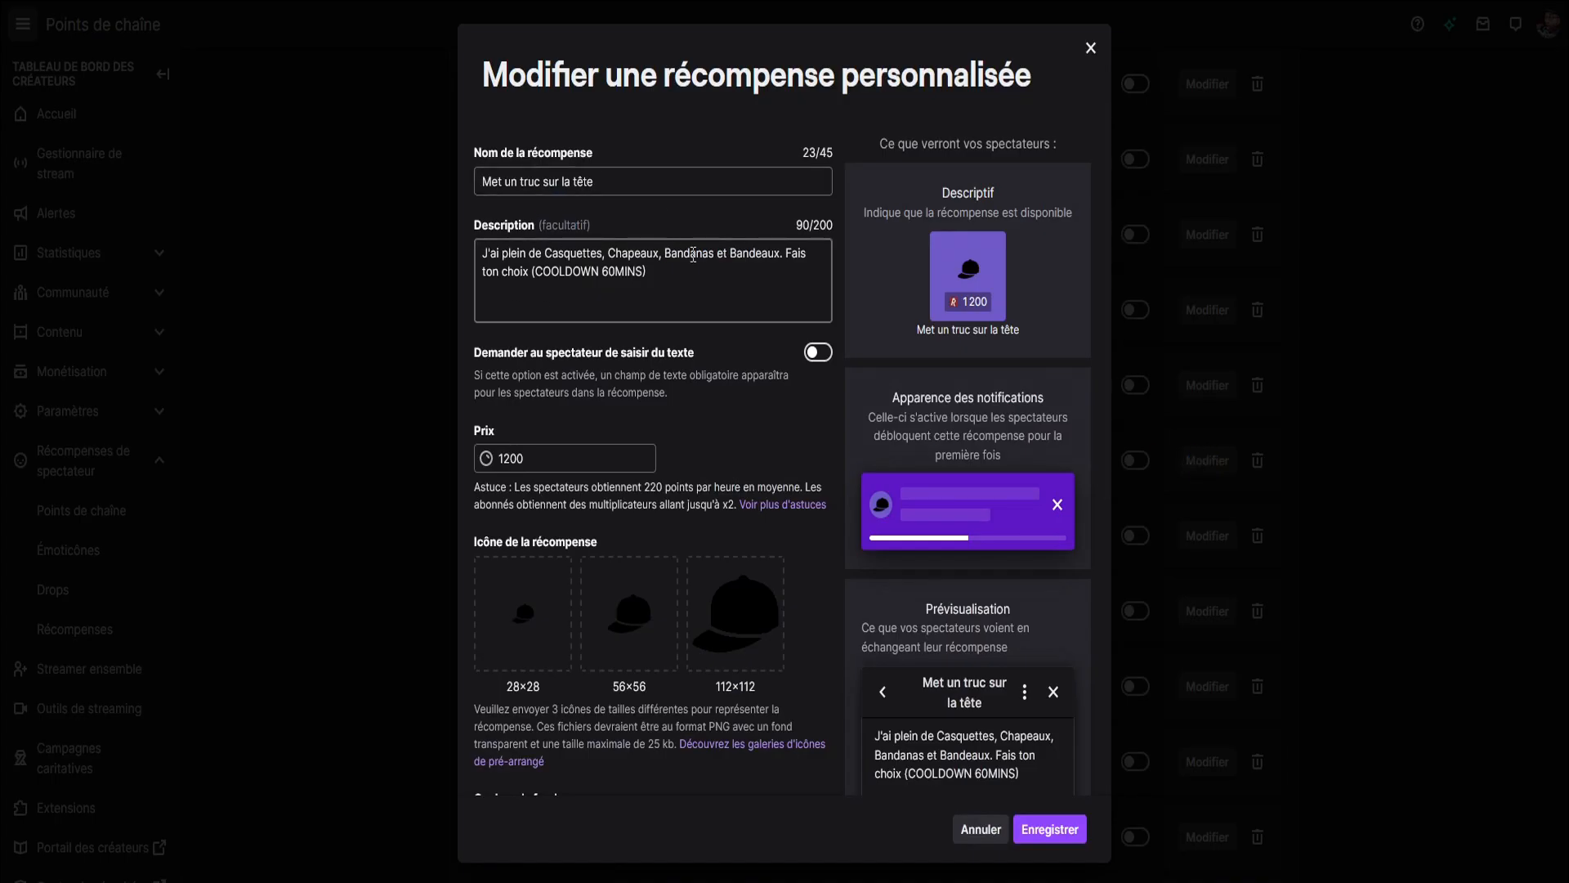
{"action": "left_click", "coordinate": [706, 356]}
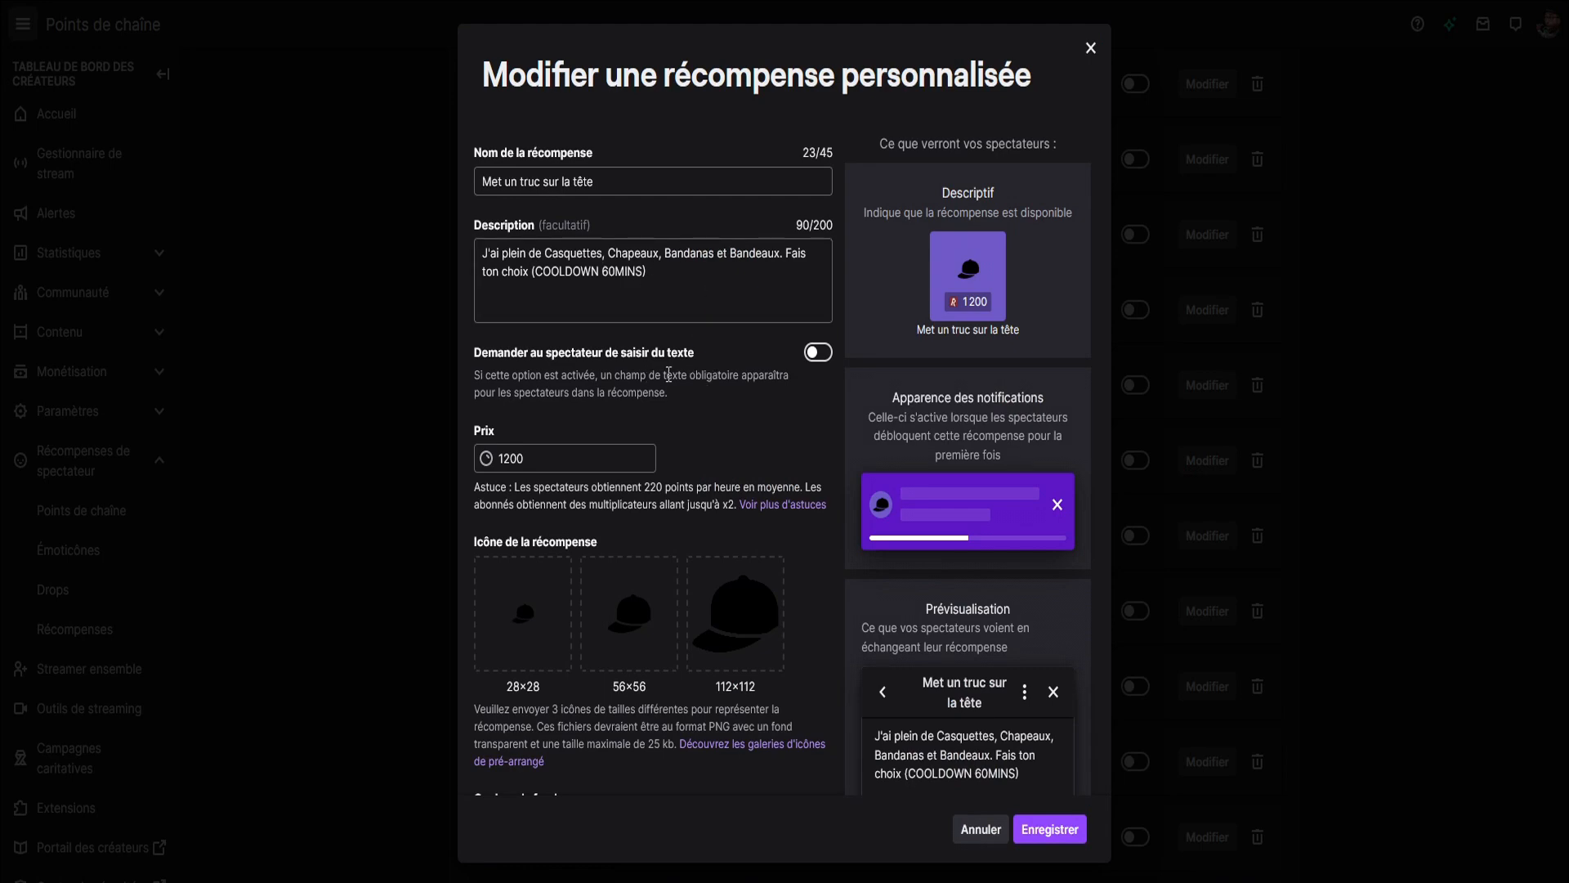
{"action": "key", "text": "Escape"}
Review the Apprends moi un mot étranger reward, close it without saving, and open the Viens dans ma ville reward.
{"action": "left_click", "coordinate": [1205, 536]}
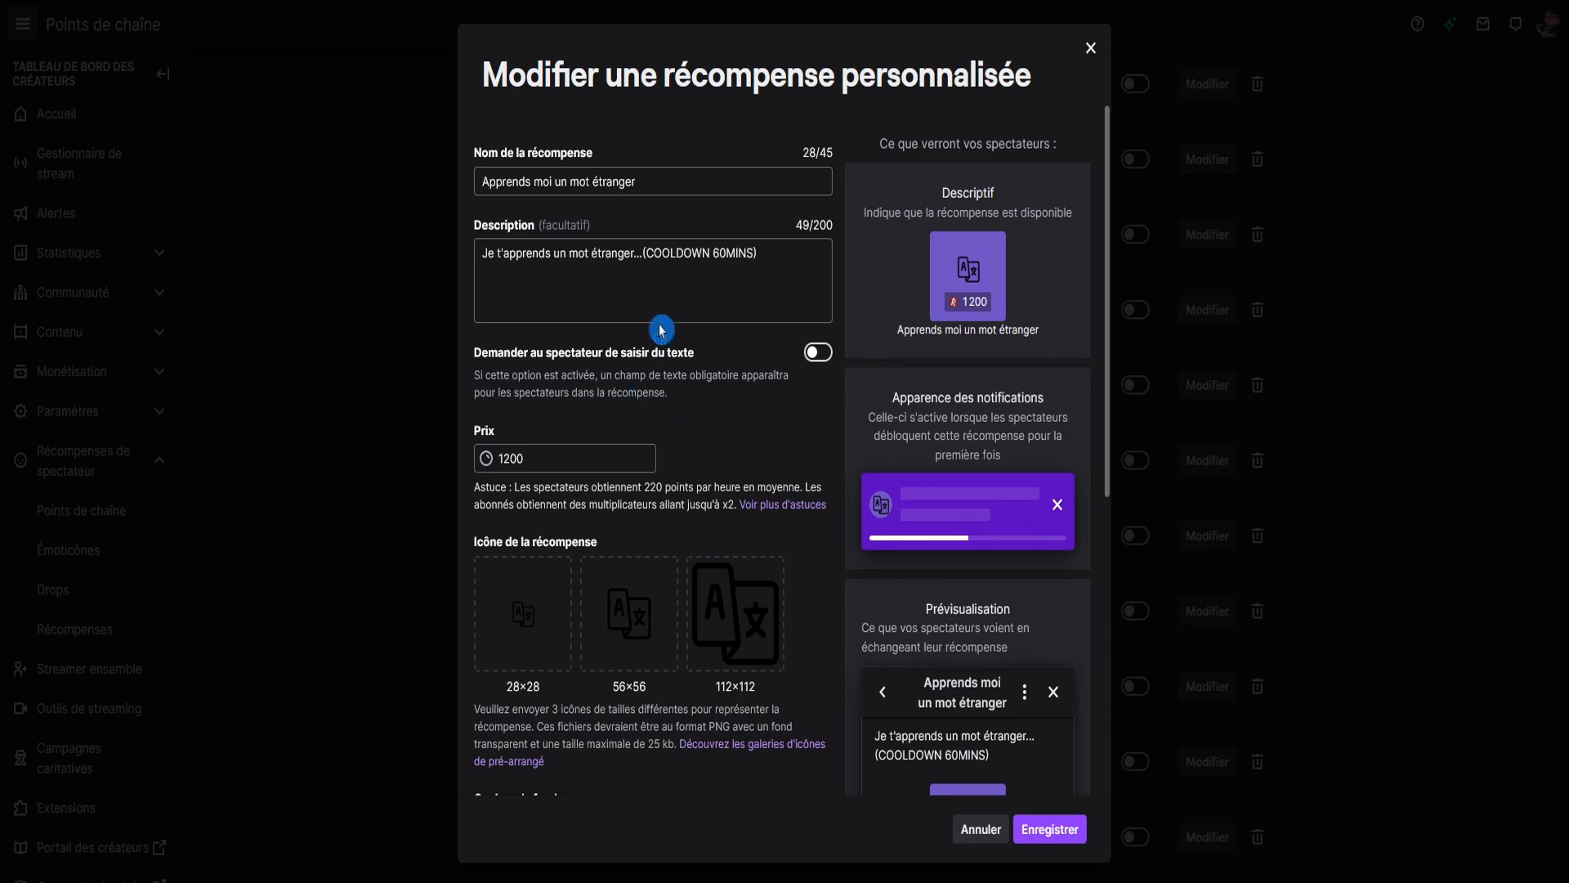
{"action": "left_click", "coordinate": [608, 280]}
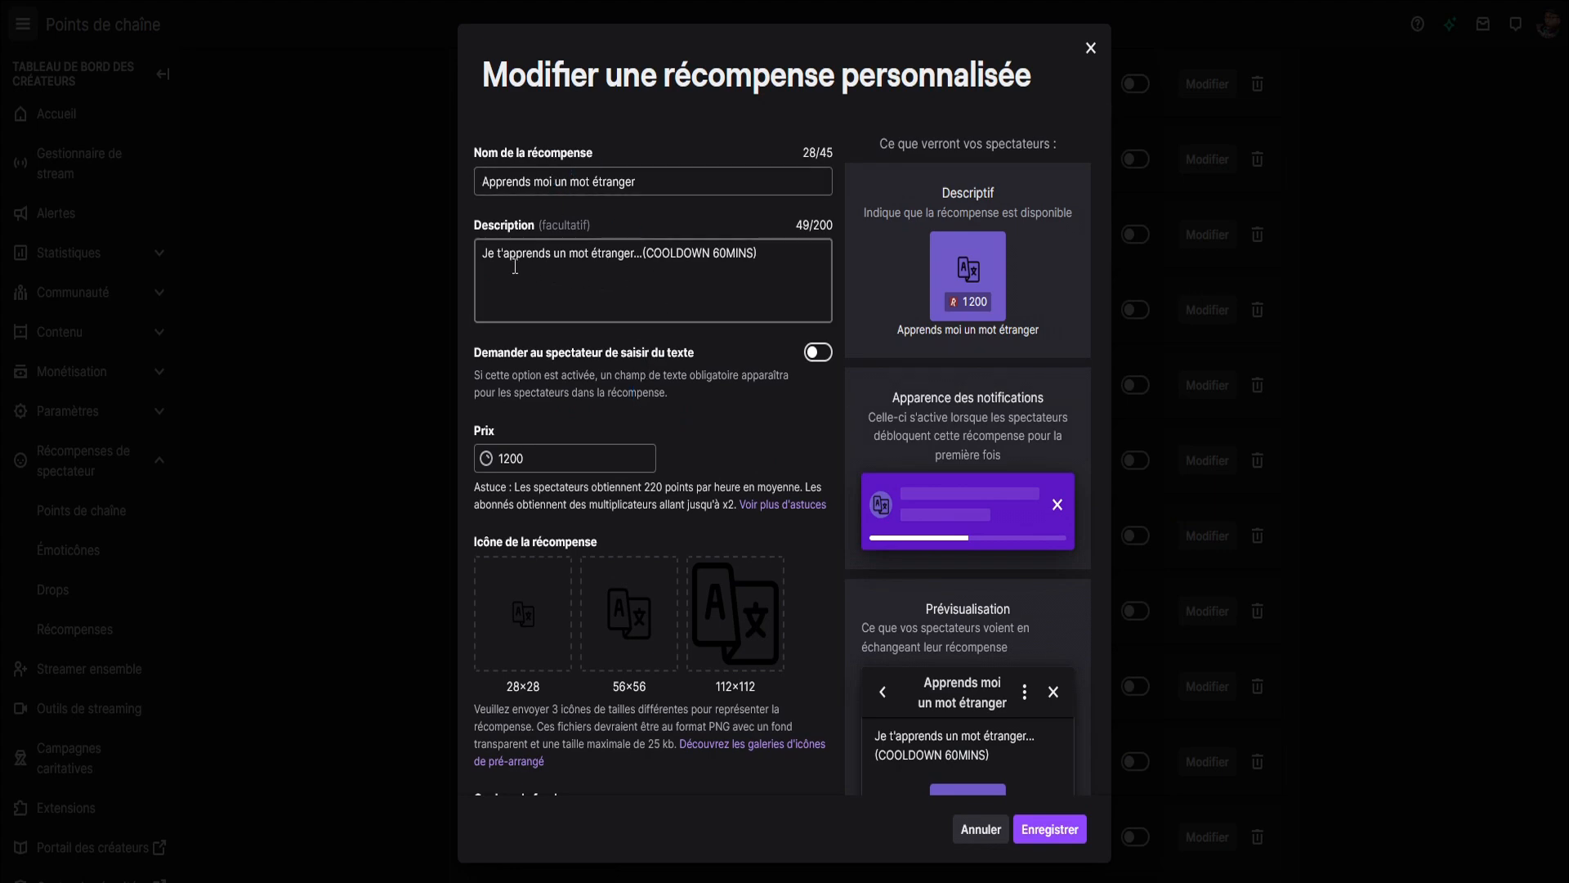
{"action": "key", "text": "Escape"}
{"action": "left_click_drag", "start_coordinate": [665, 378], "coordinate": [776, 378]}
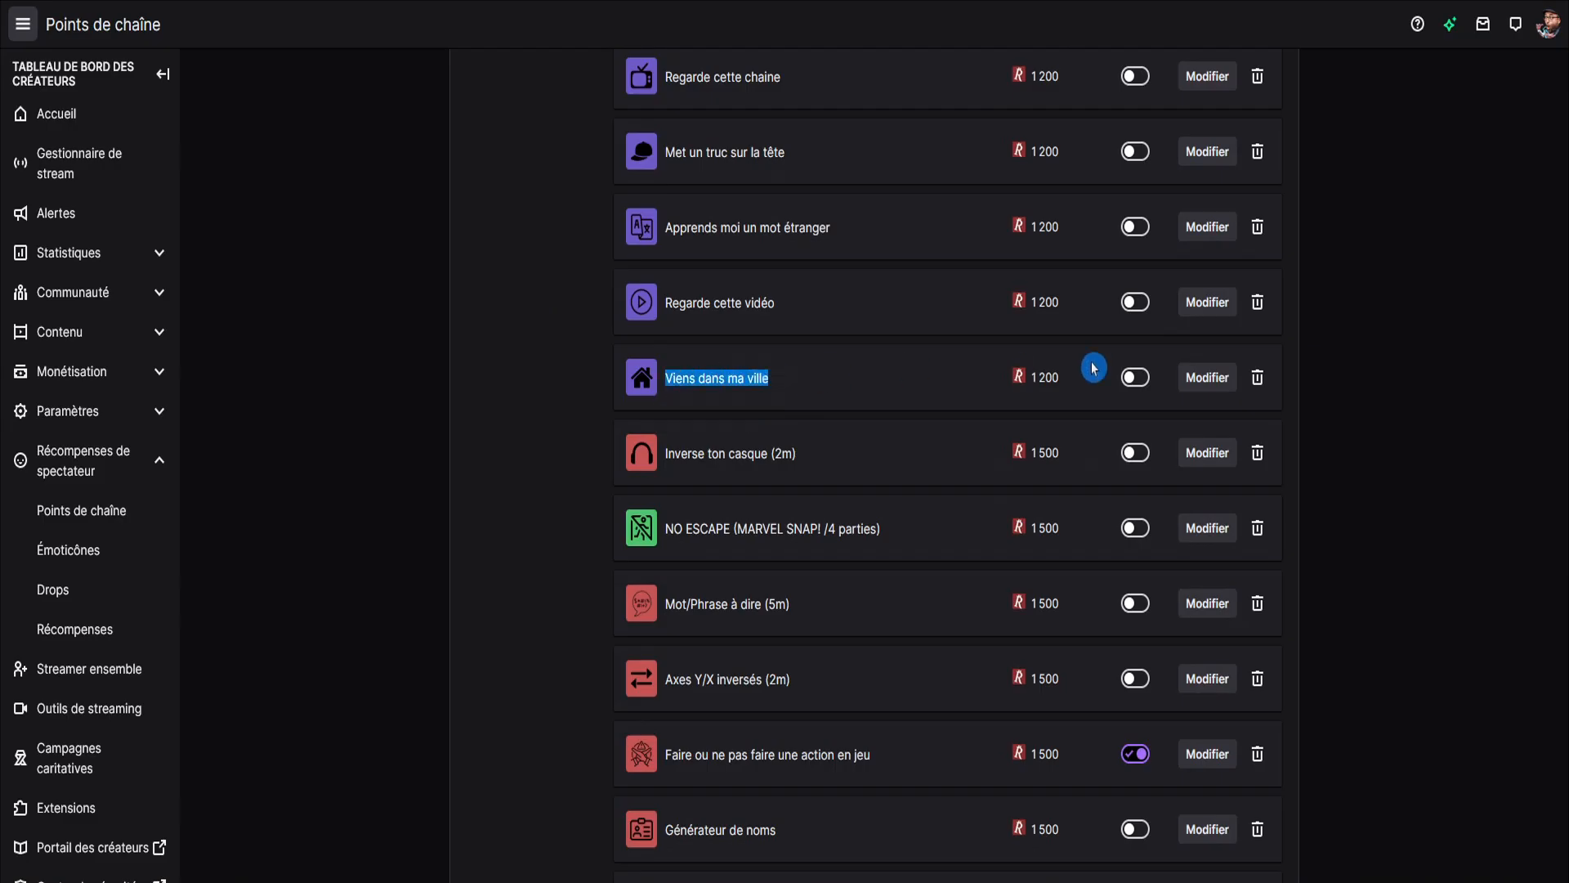
{"action": "left_click", "coordinate": [1208, 380]}
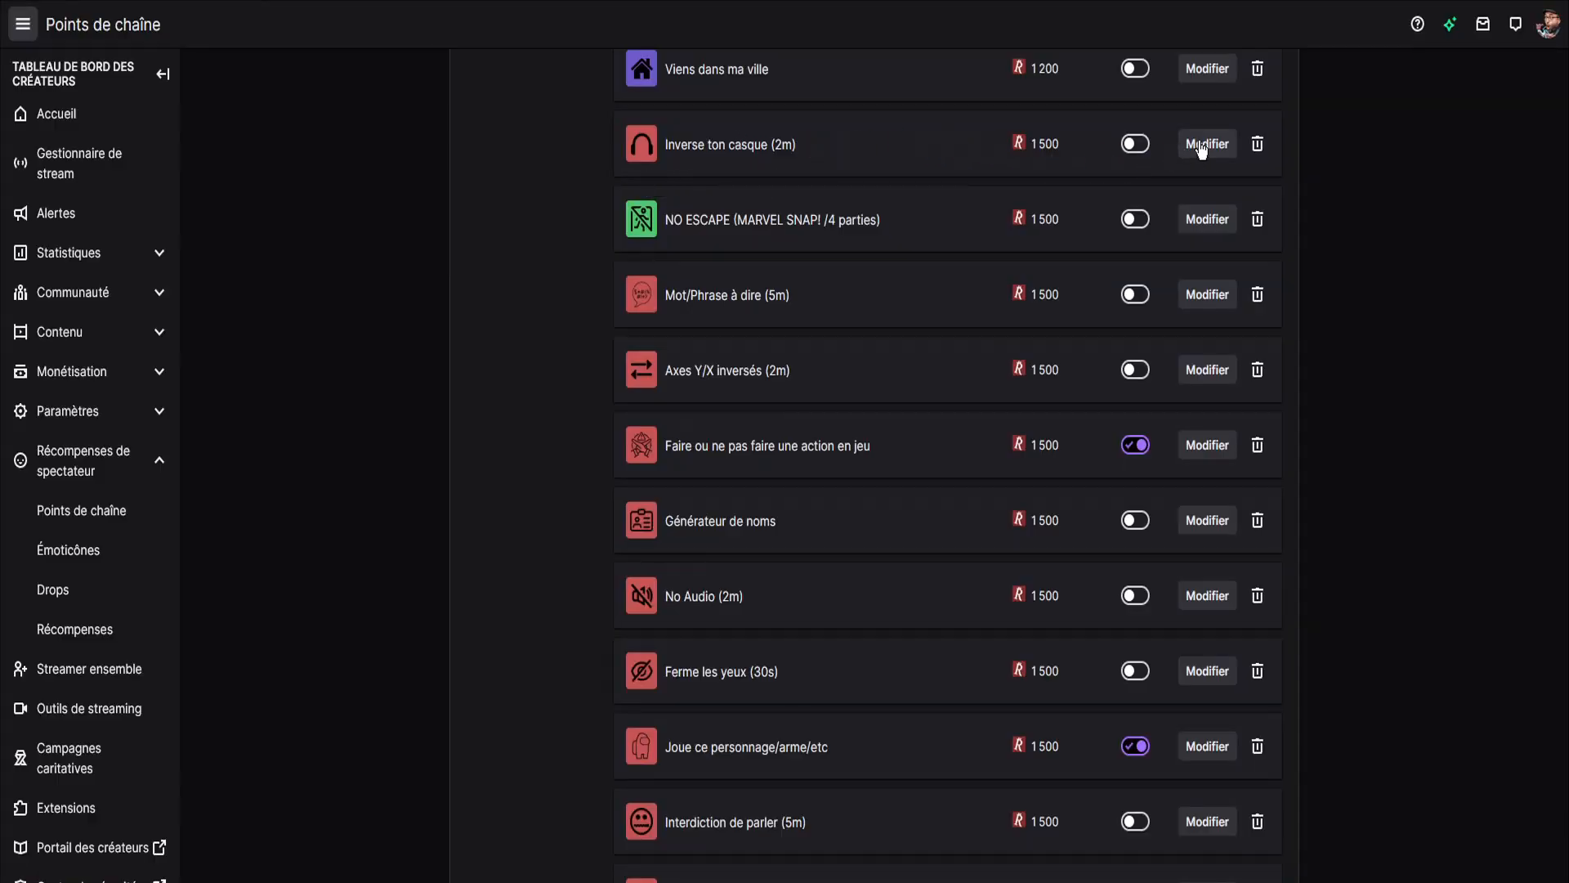
Review the descriptions of the Inverse ton casque (2m) and Mot/Phrase à dire (5m) rewards, closing each without saving.
{"action": "left_click", "coordinate": [1192, 156]}
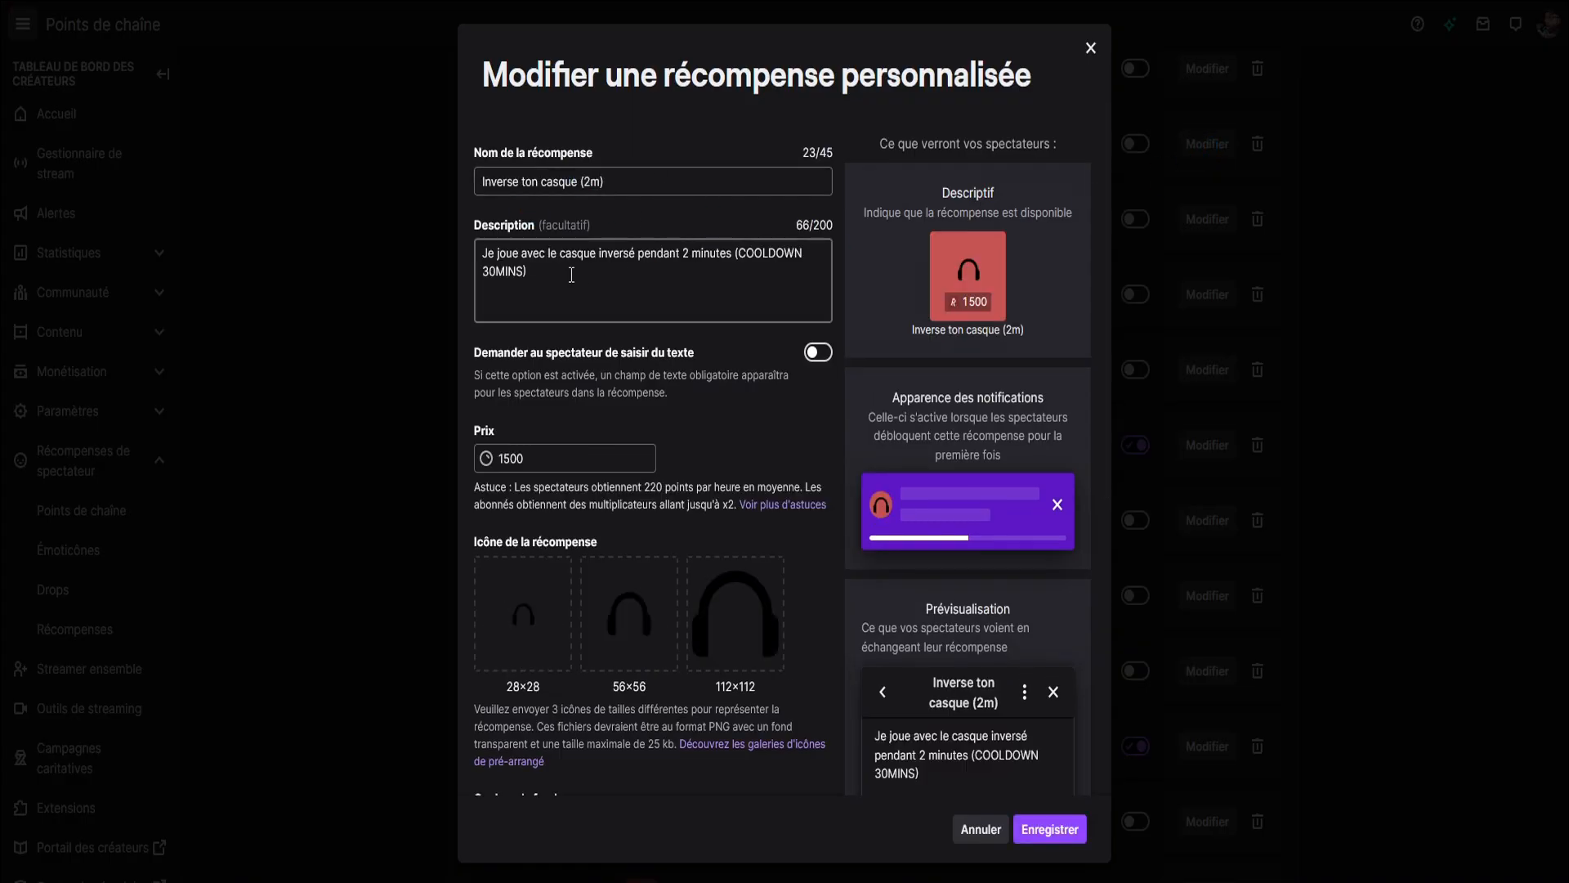
{"action": "key", "text": "Escape"}
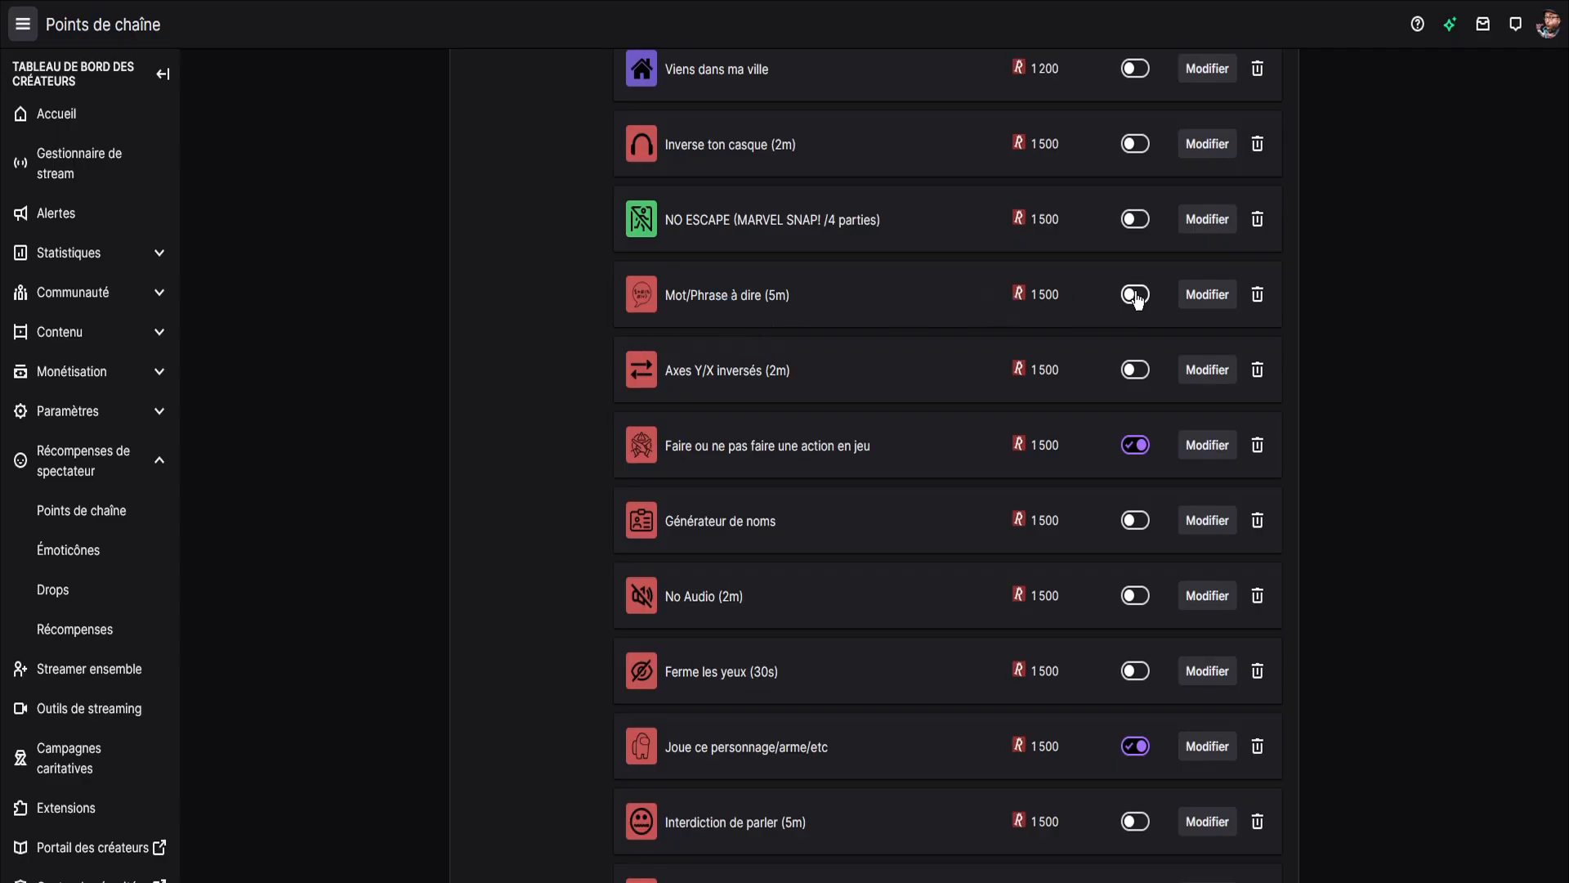
{"action": "left_click", "coordinate": [1202, 296]}
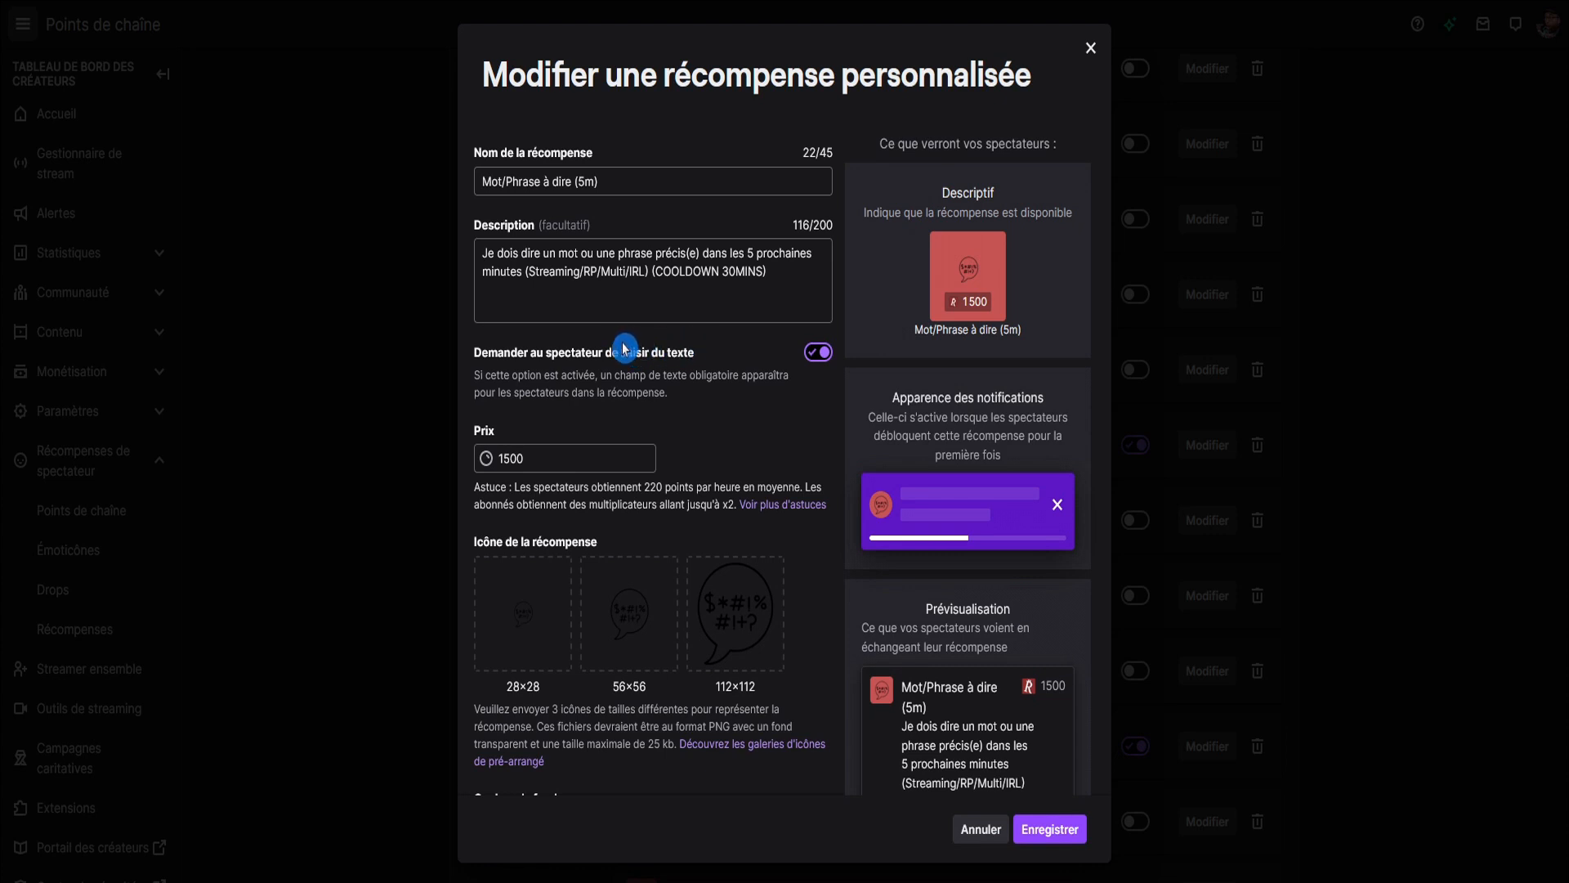
{"action": "key", "text": "Escape"}
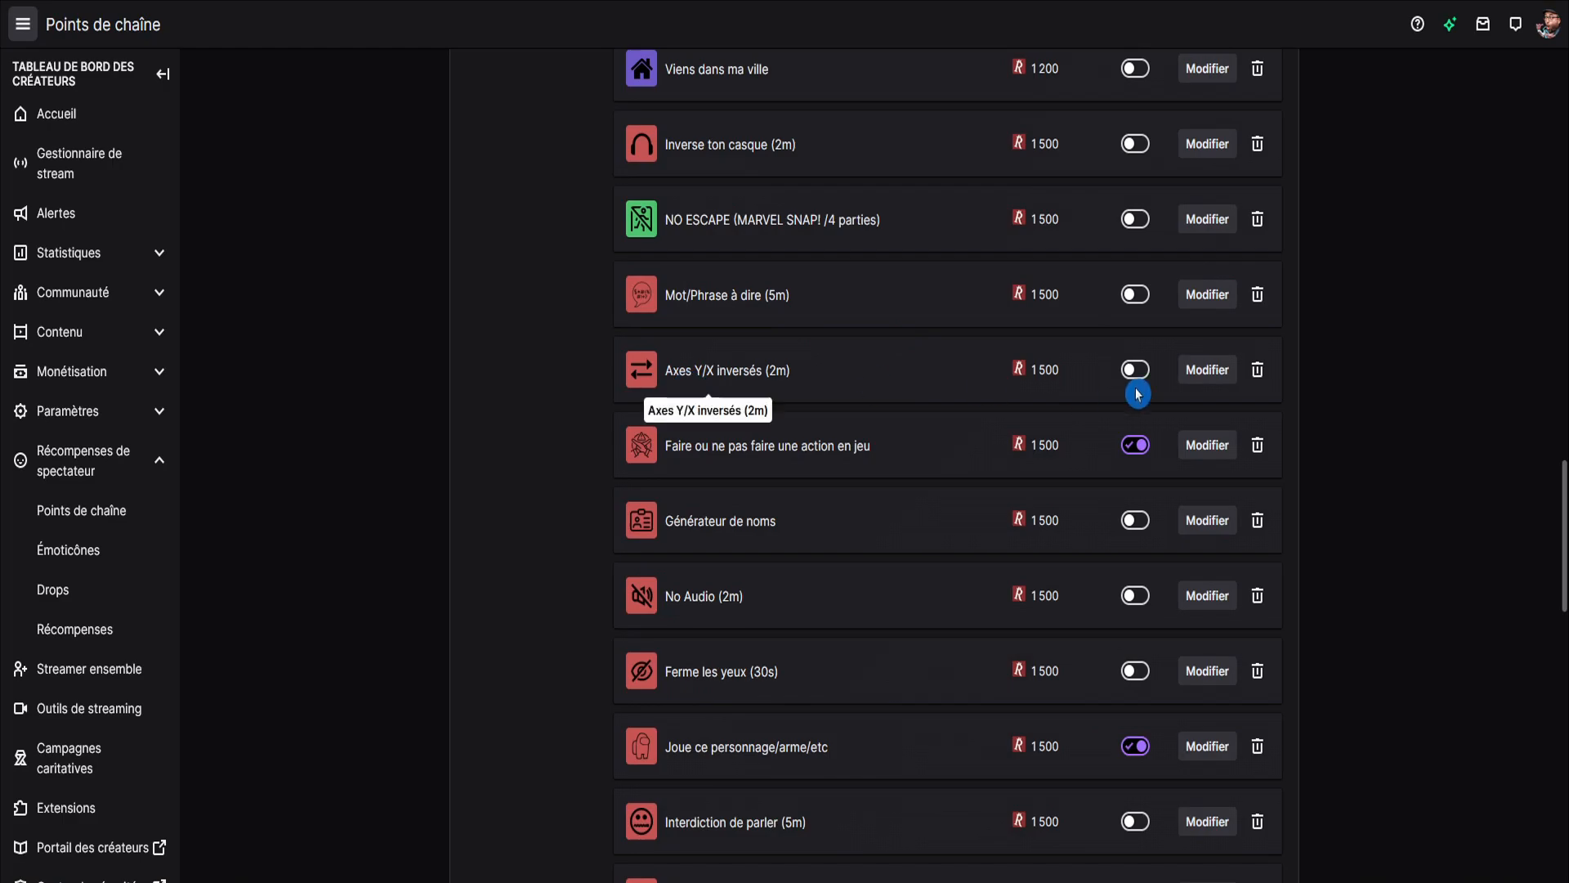
Review the settings of the Axes Y/X inversés (2m) and Faire ou ne pas faire une action en jeu rewards, closing each without saving.
{"action": "left_click", "coordinate": [1207, 369]}
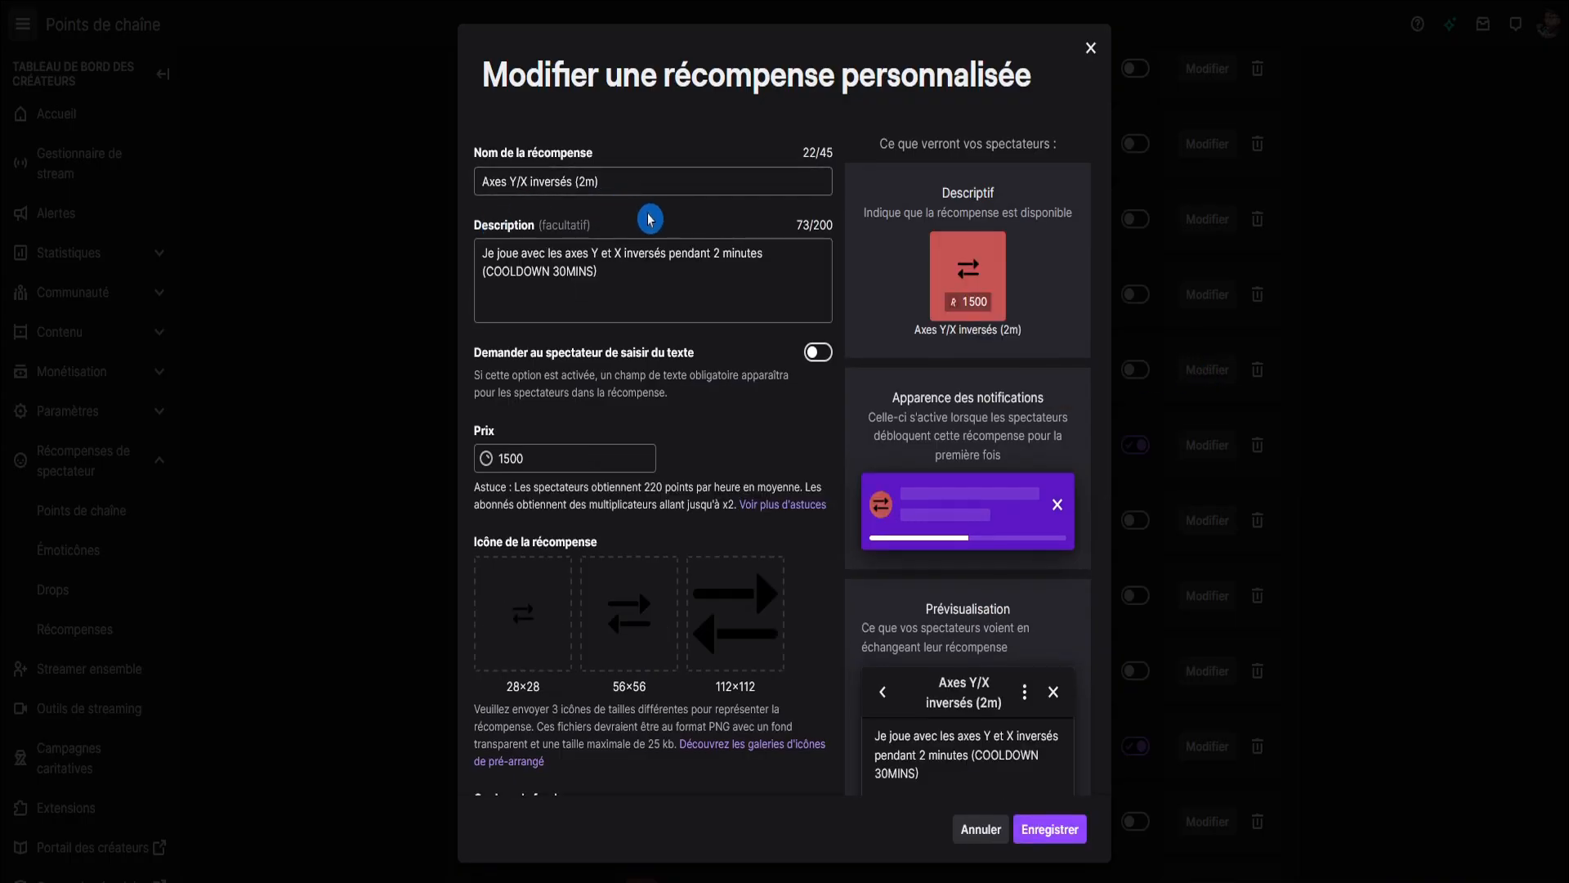
{"action": "key", "text": "Escape"}
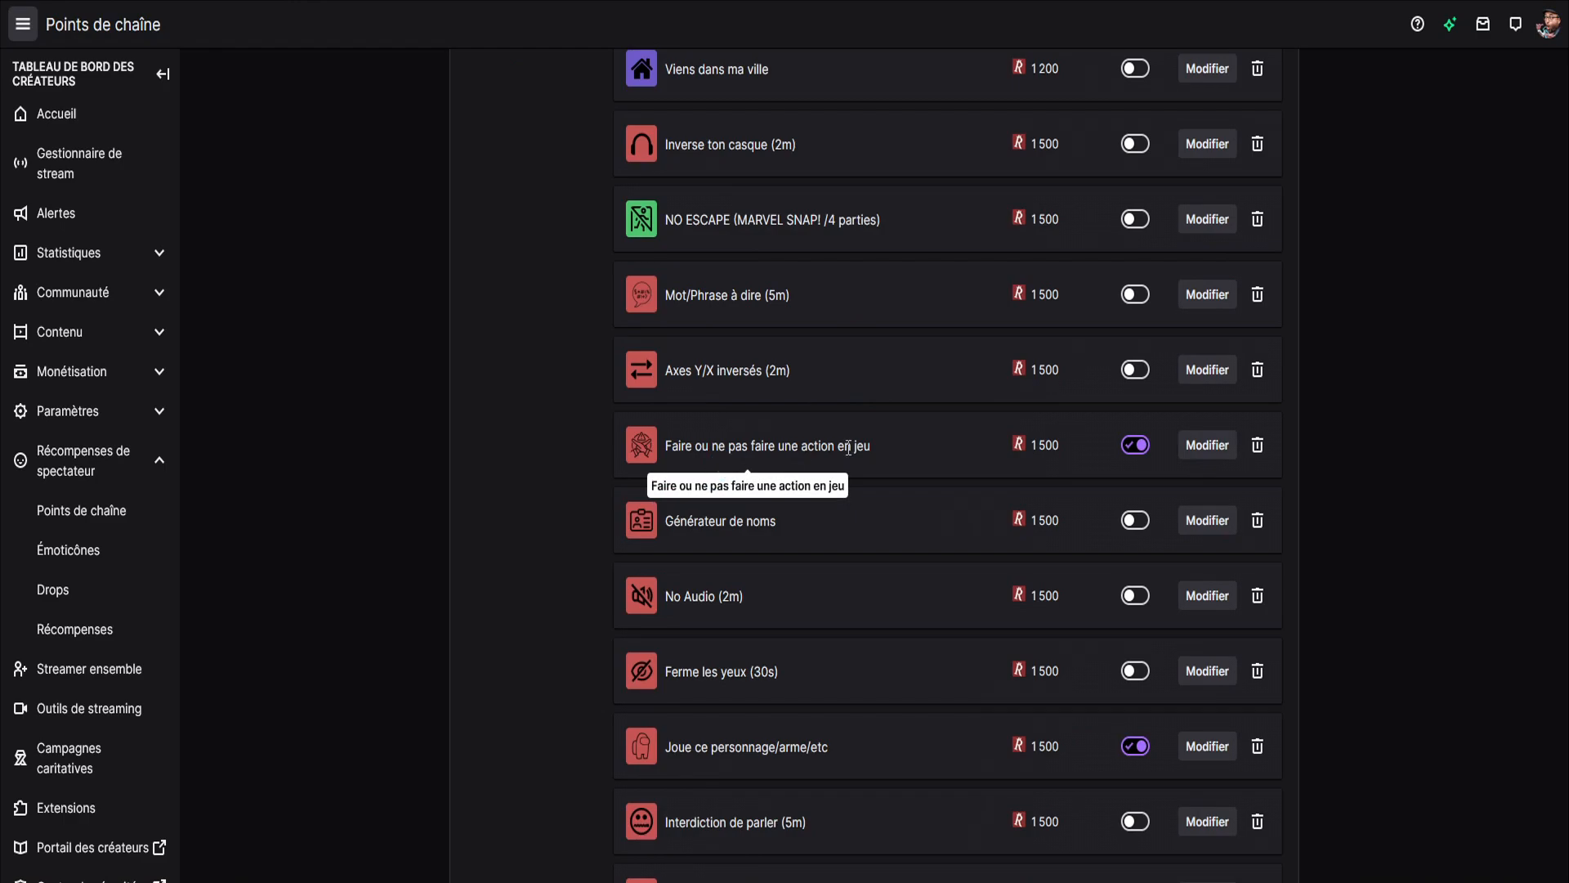
{"action": "left_click", "coordinate": [1204, 444]}
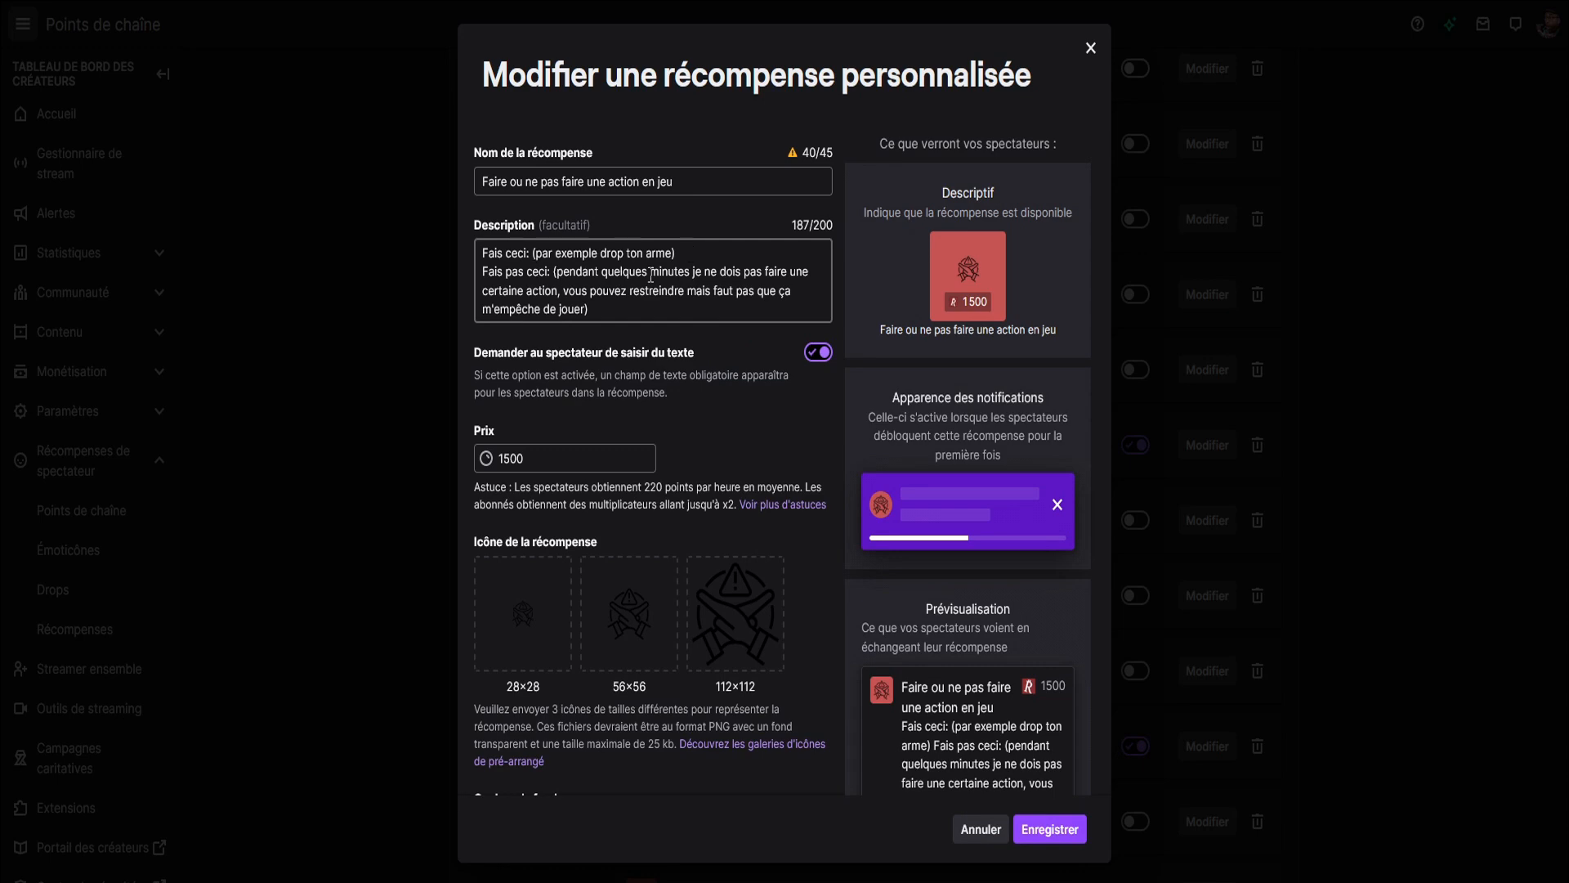
{"action": "key", "text": "Escape"}
Review the descriptions of the Générateur de noms and No Audio (2m) rewards, closing each without saving.
{"action": "left_click", "coordinate": [1205, 520]}
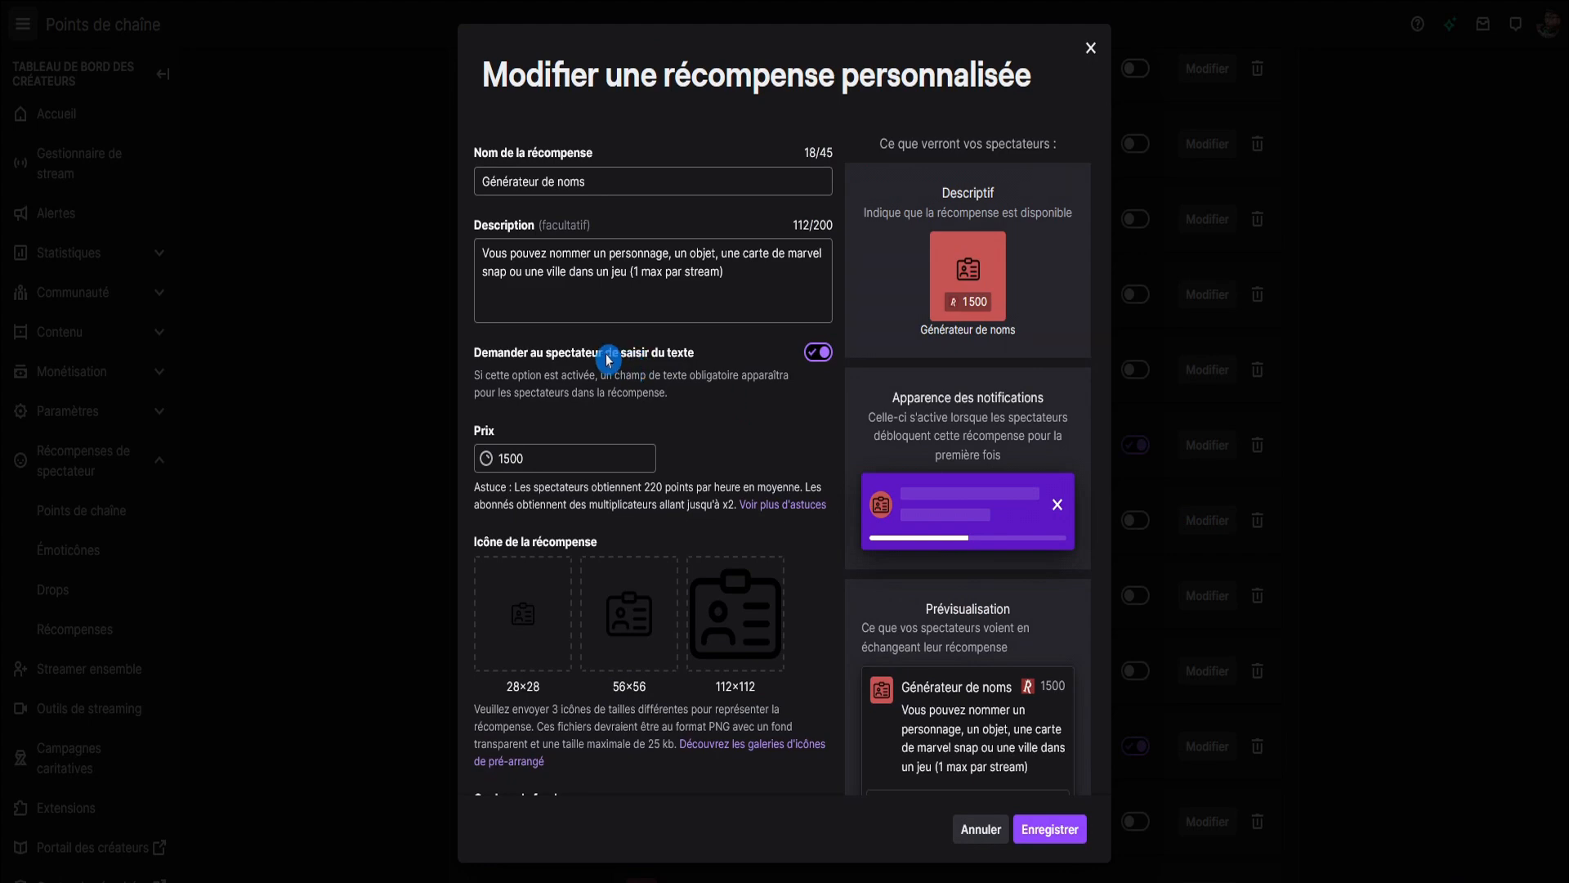
{"action": "key", "text": "Escape"}
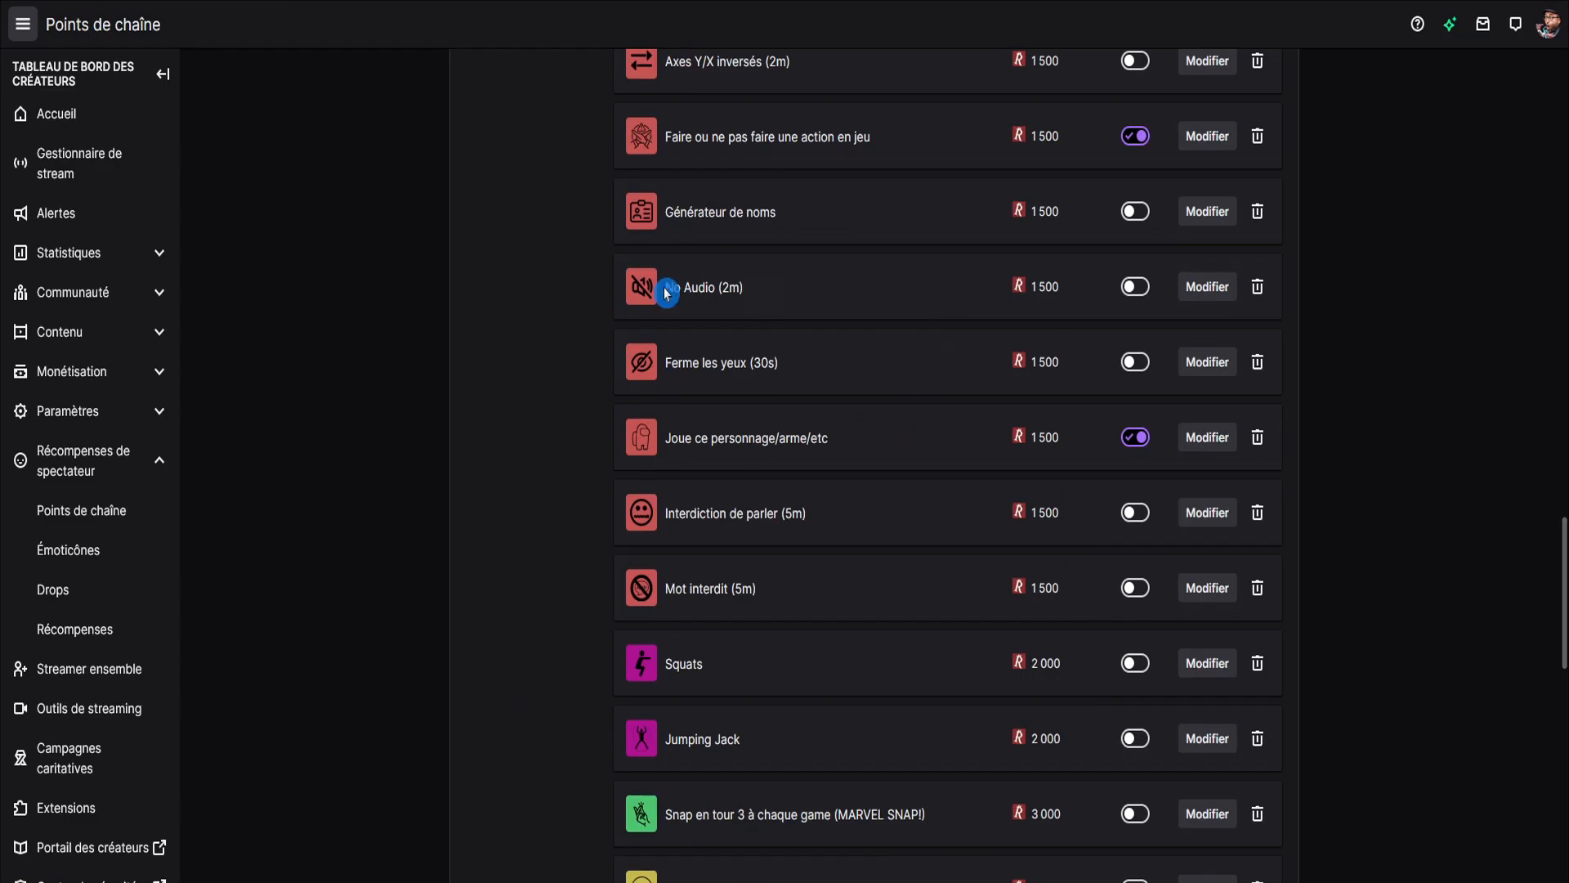
{"action": "left_click", "coordinate": [1183, 293]}
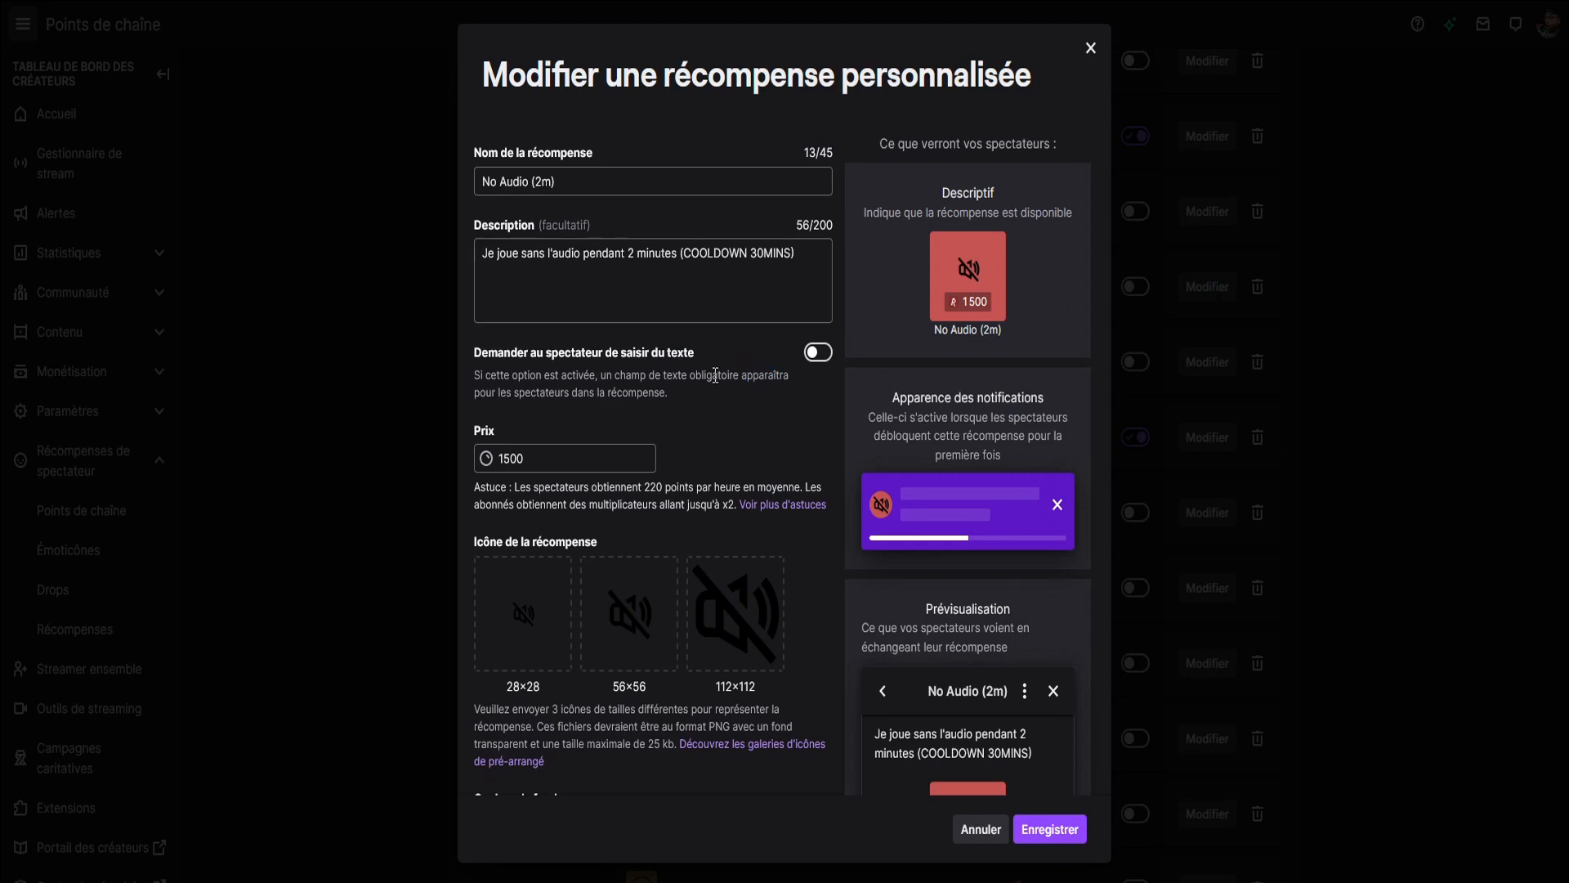
{"action": "key", "text": "Escape"}
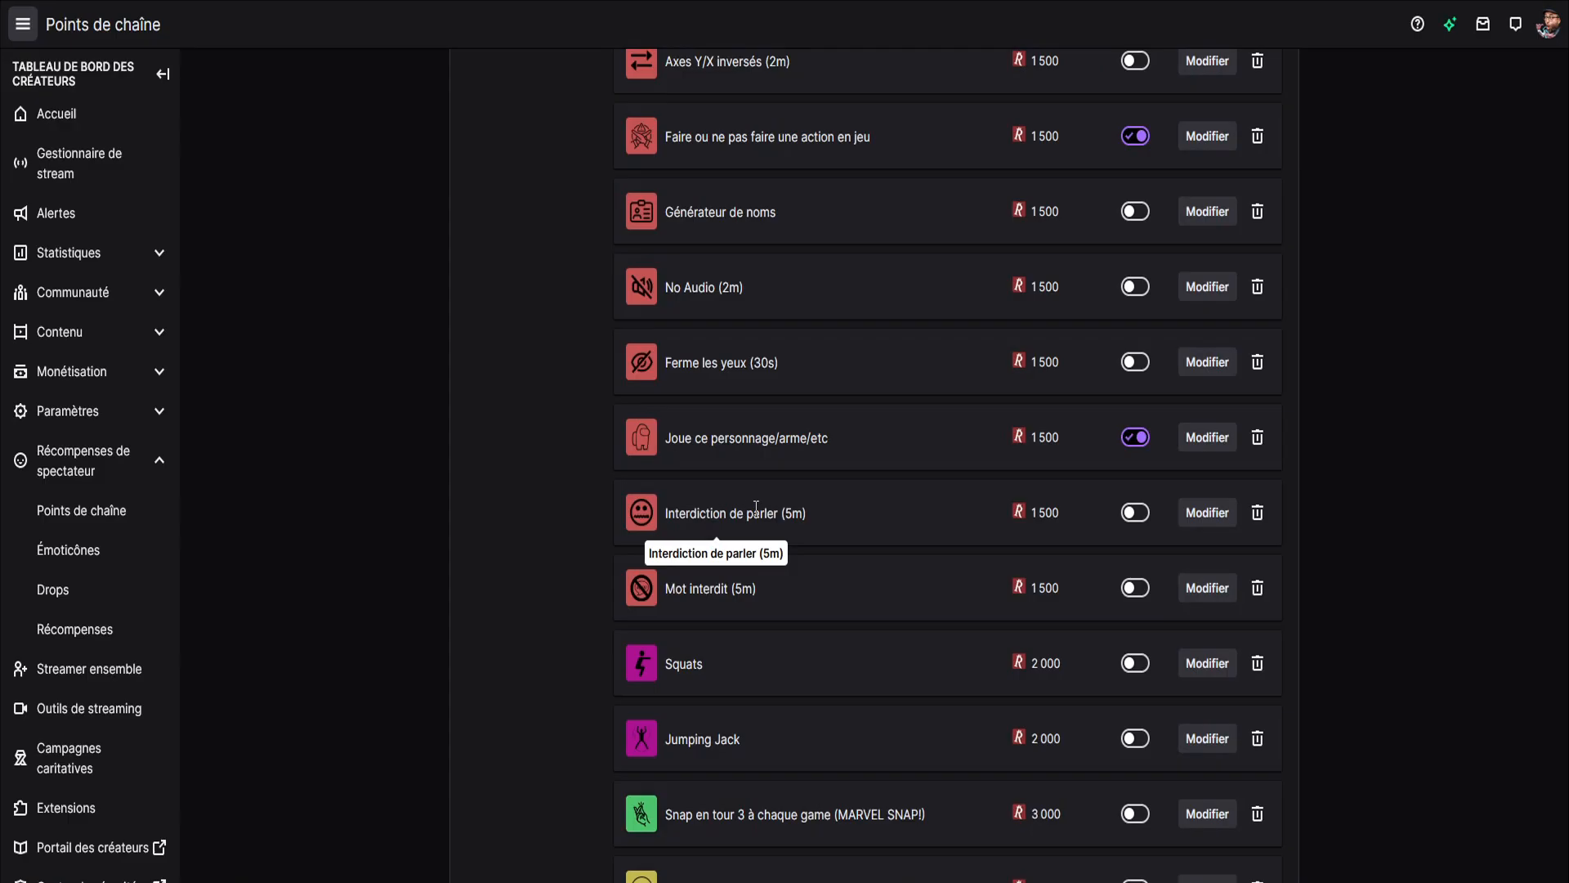
Review the settings of the Interdiction de parler (5m) and Mot interdit (5m) rewards, closing each without saving.
{"action": "left_click", "coordinate": [1199, 515]}
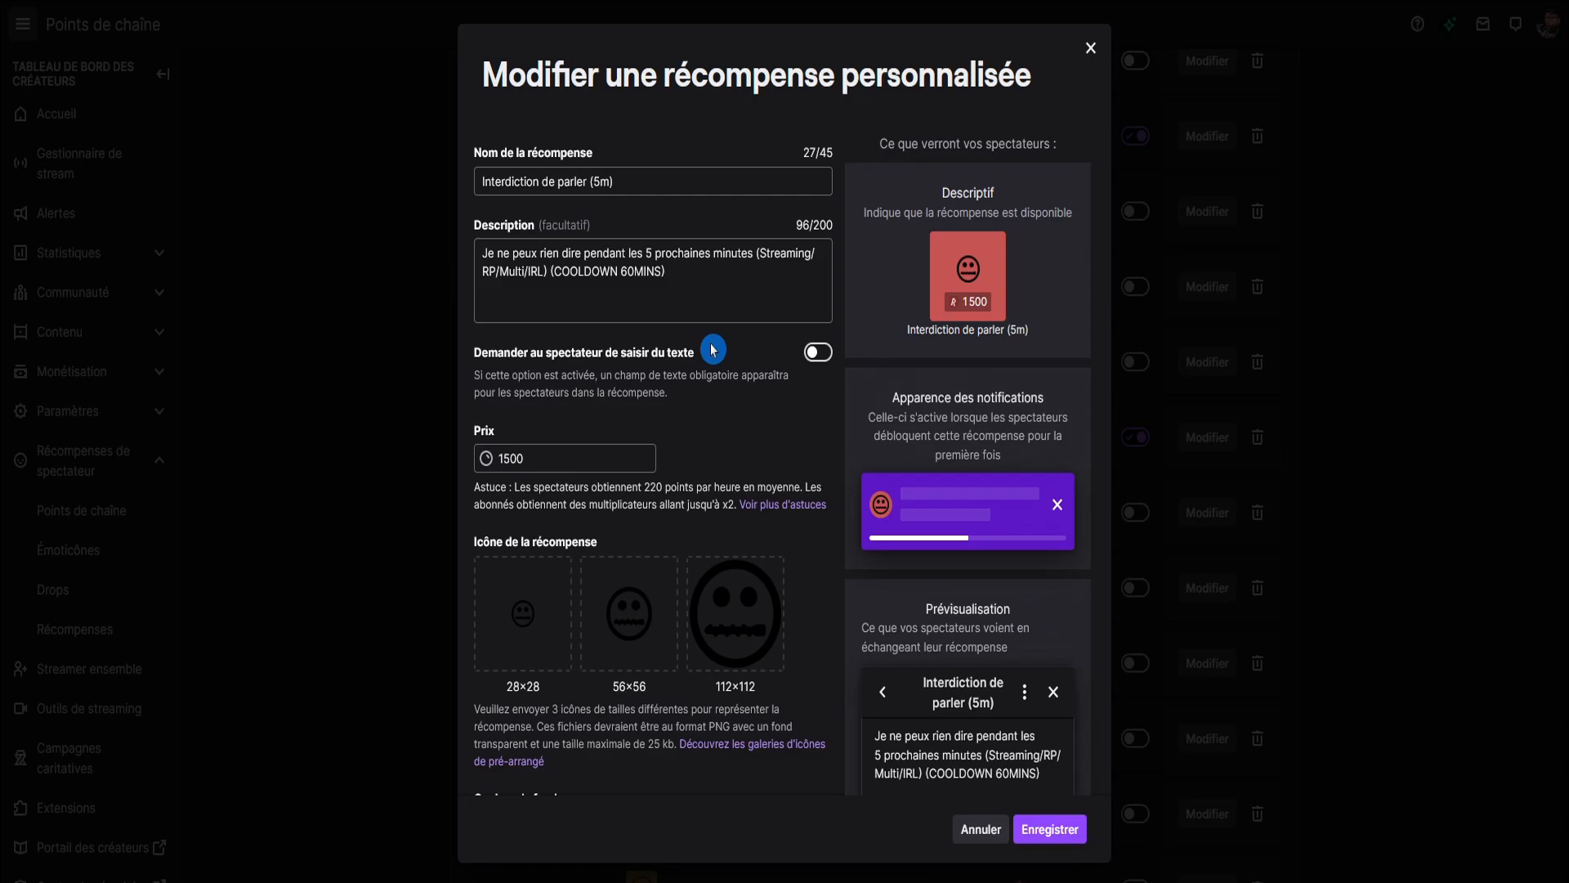
{"action": "key", "text": "Escape"}
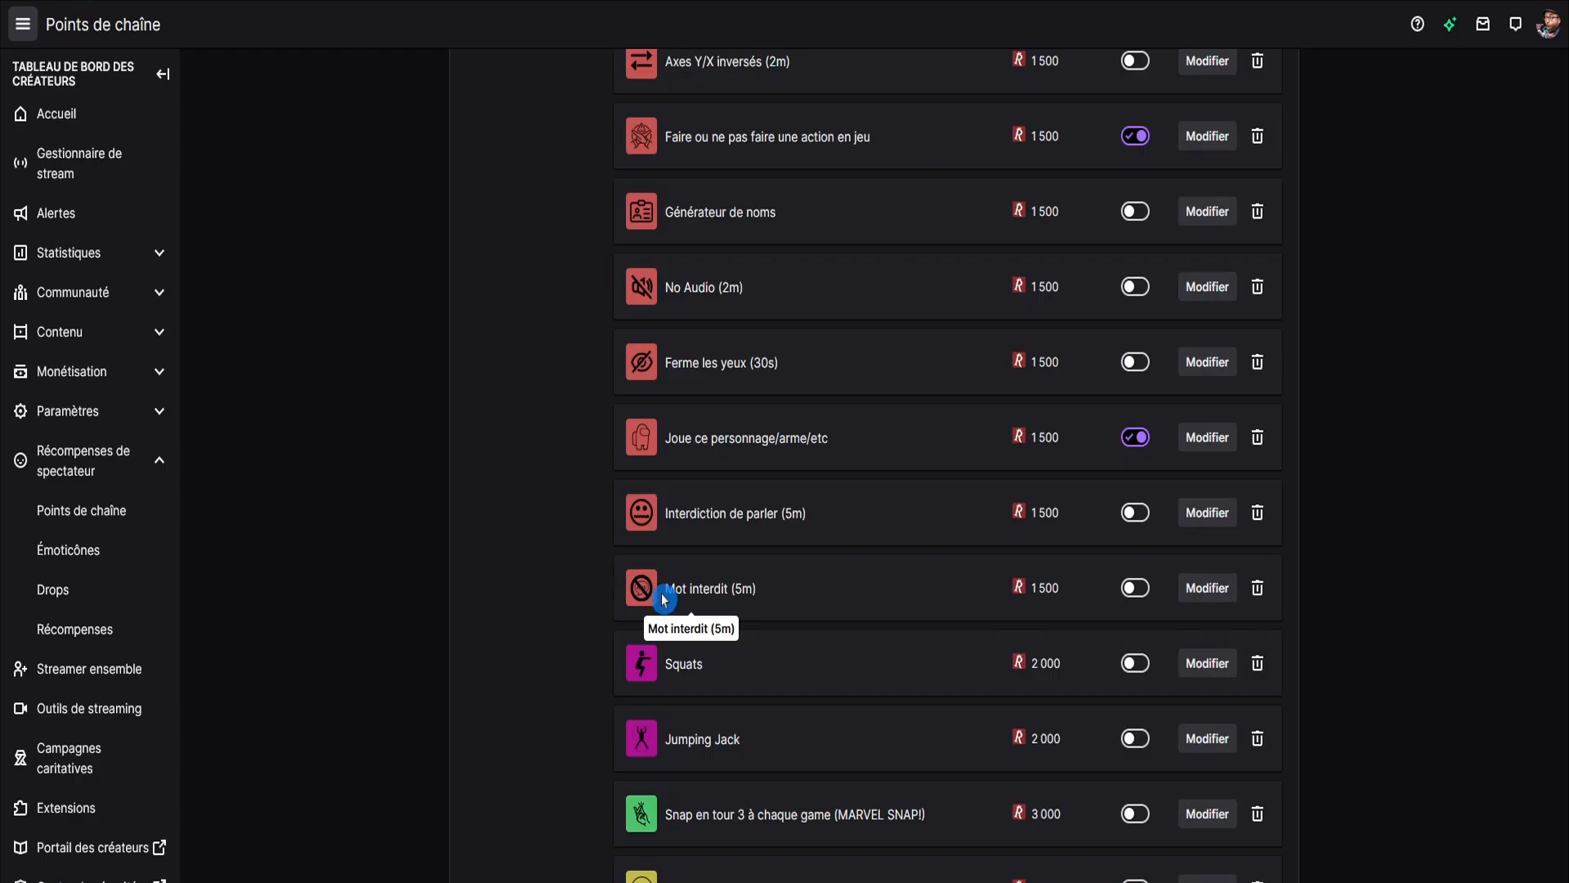
{"action": "left_click", "coordinate": [1203, 586]}
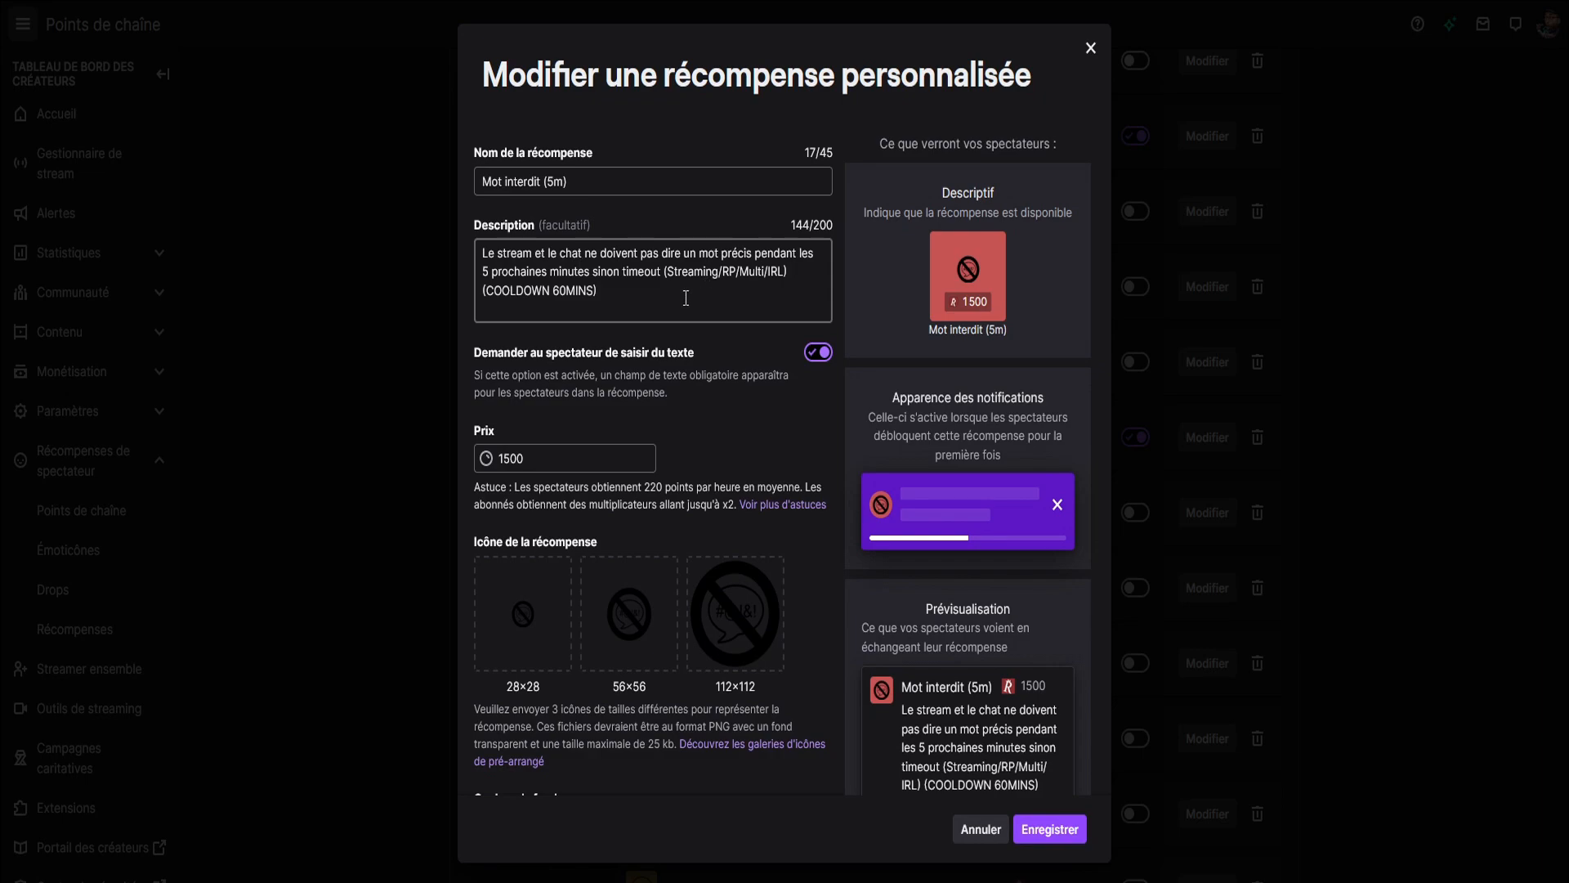
{"action": "key", "text": "Escape"}
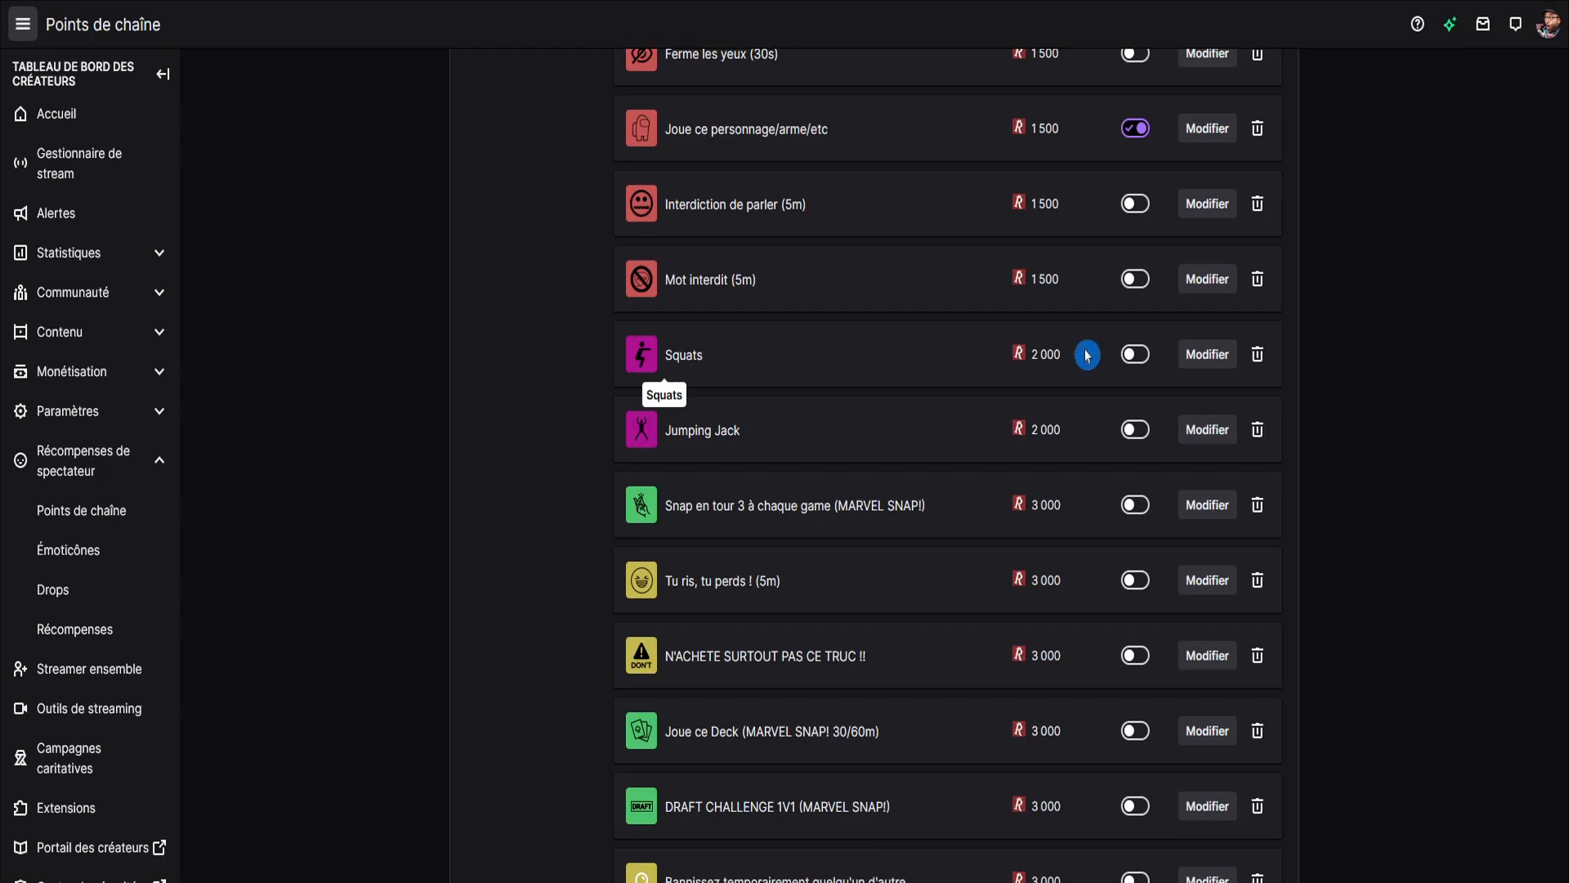
Review the Squats, Jumping Jack and Tu ris, tu perds ! (5m) rewards, closing each without saving.
{"action": "left_click", "coordinate": [1201, 350]}
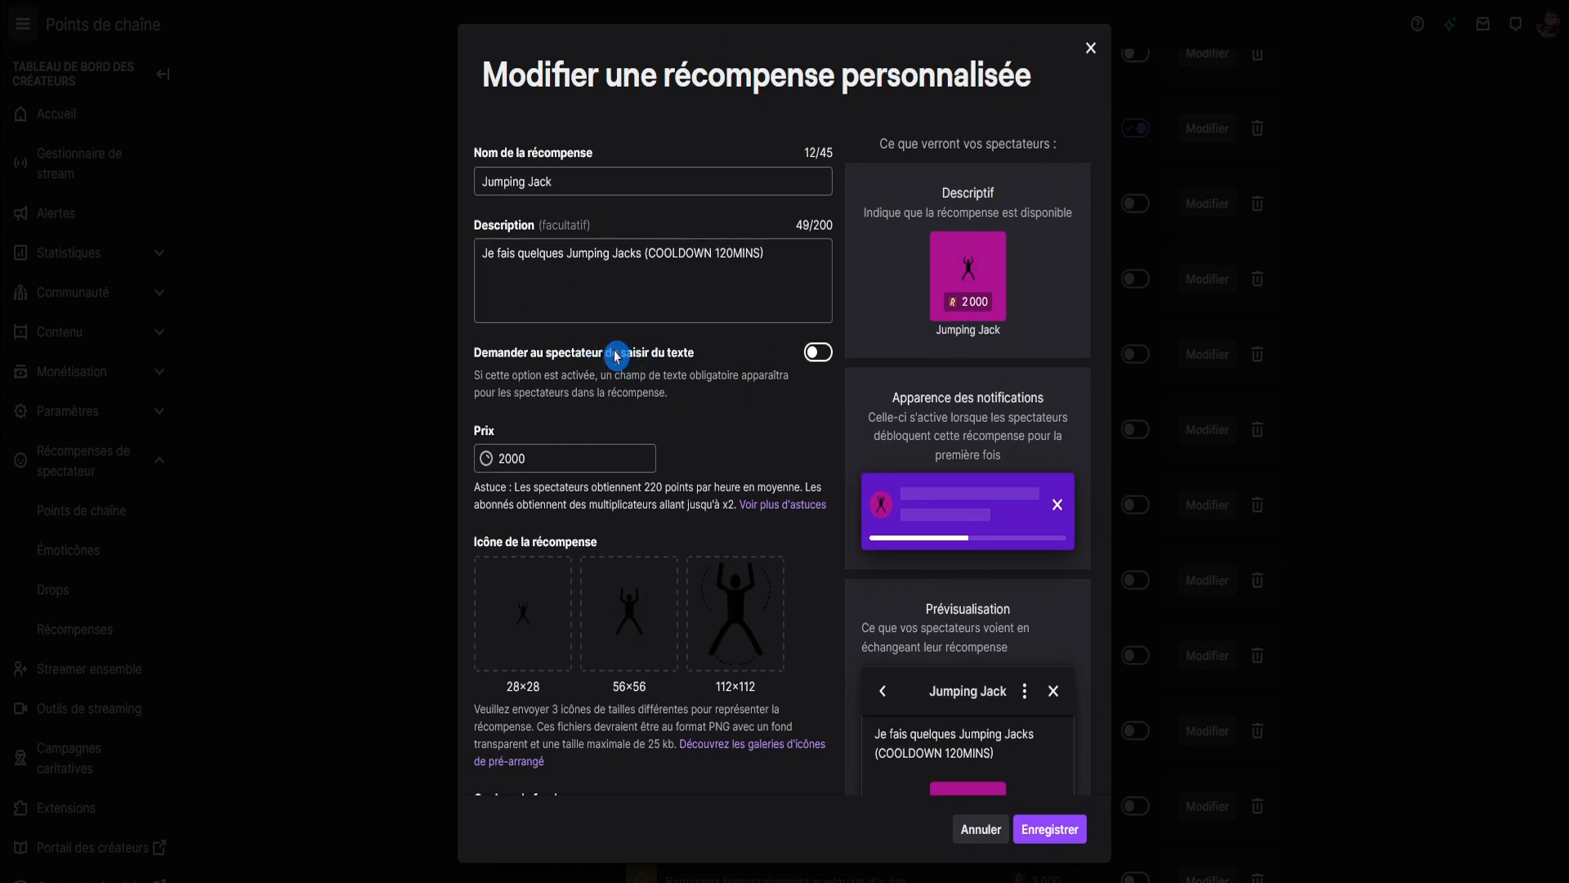
{"action": "left_click", "coordinate": [1090, 47]}
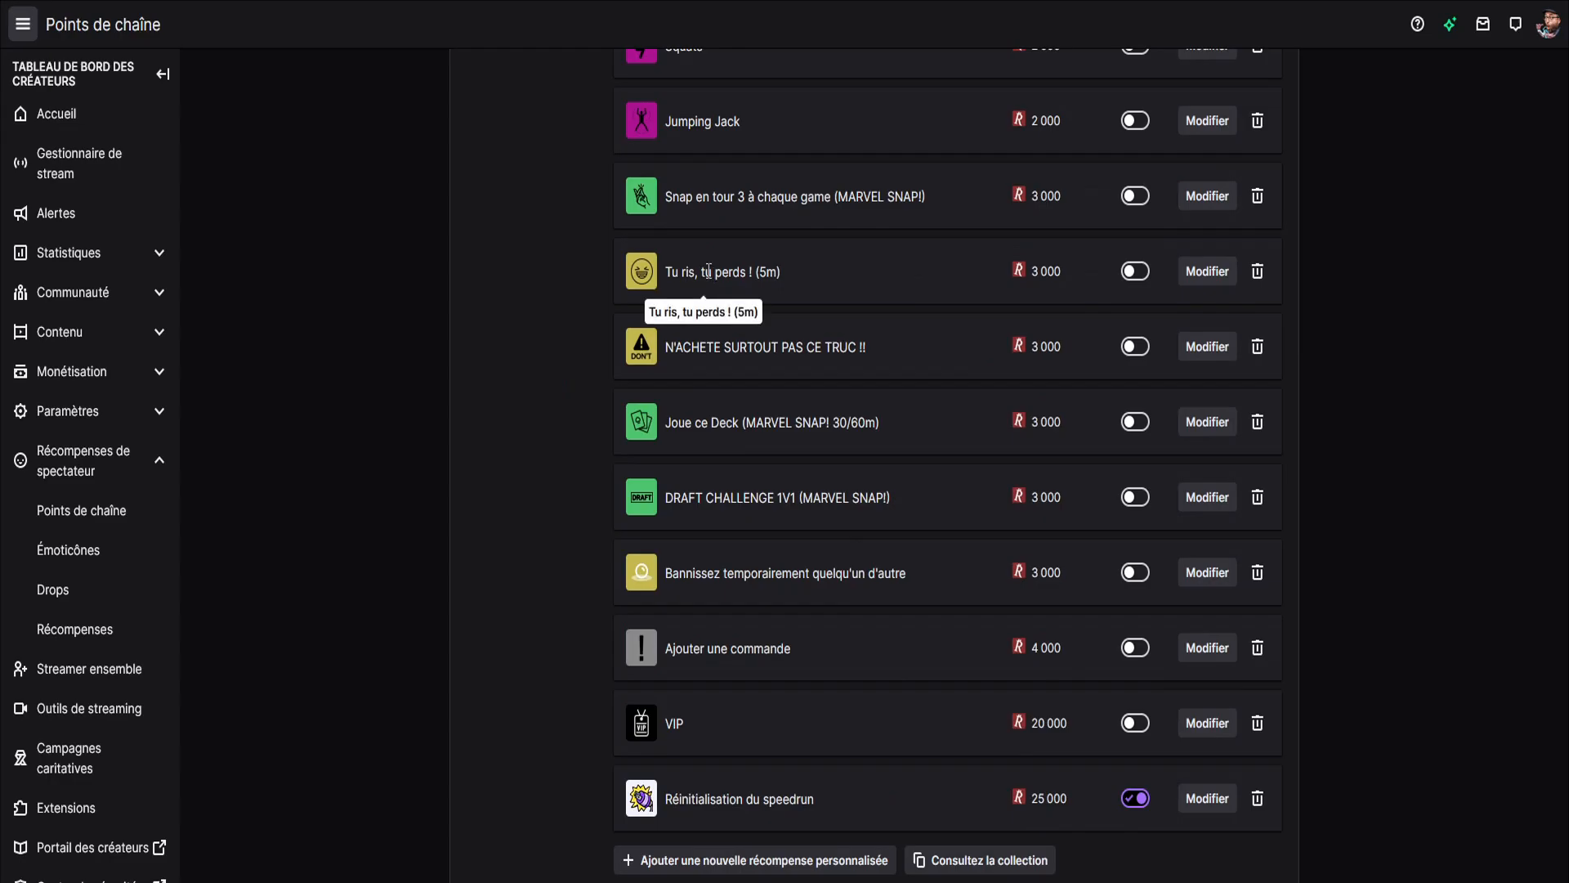
{"action": "left_click", "coordinate": [1207, 272]}
{"action": "left_click", "coordinate": [617, 222]}
{"action": "key", "text": "Escape"}
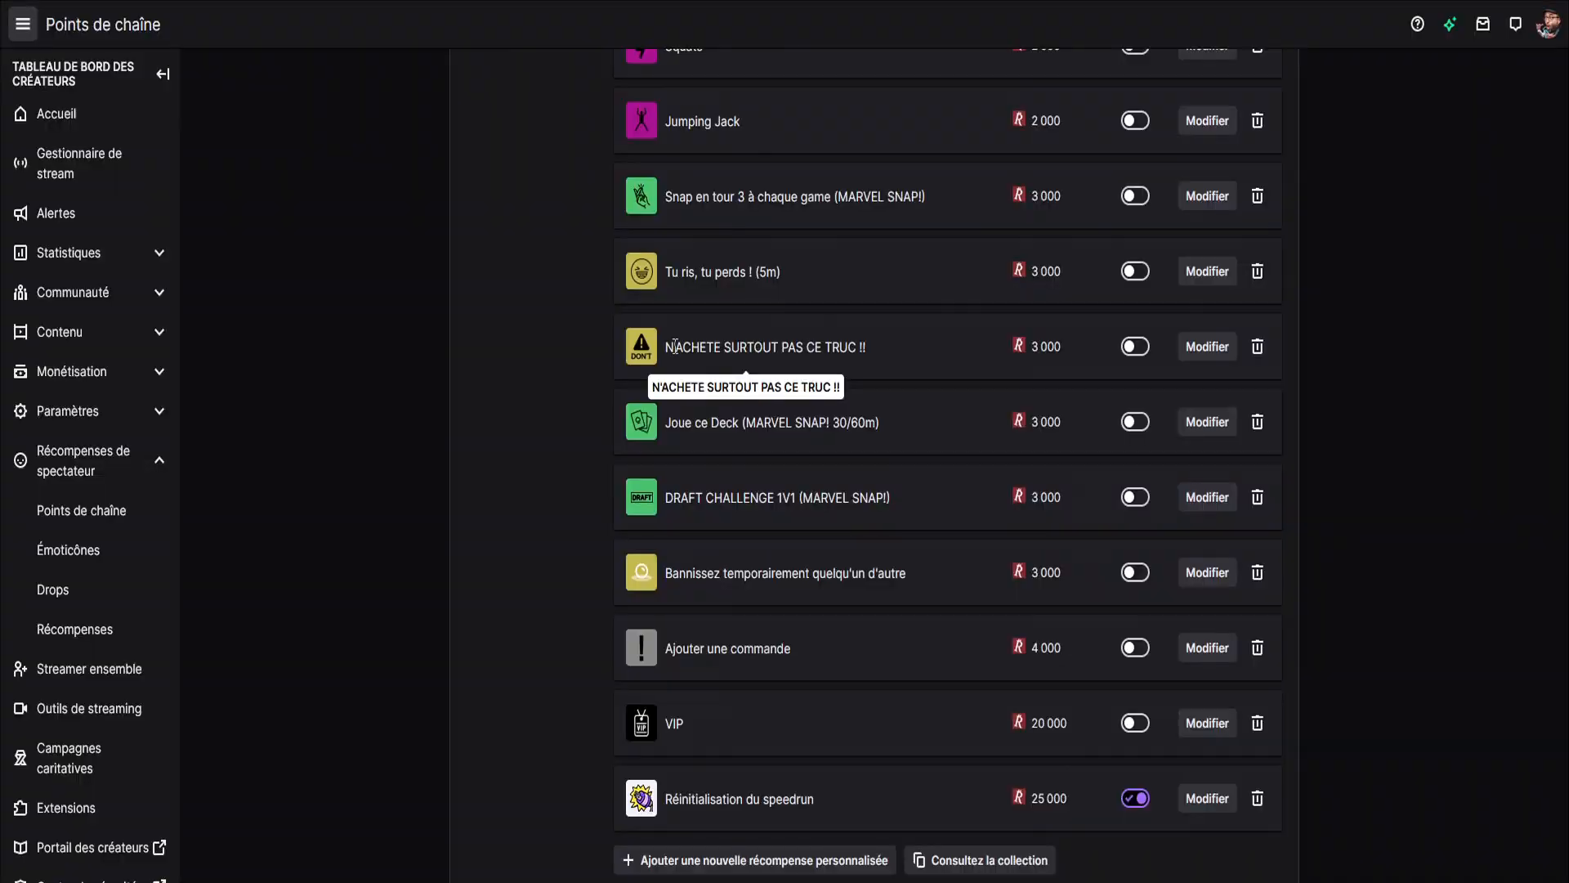
Highlight the name of the N'ACHETE SURTOUT PAS CE TRUC !! reward in the list and open it to examine its description.
{"action": "left_click_drag", "start_coordinate": [670, 346], "coordinate": [868, 346]}
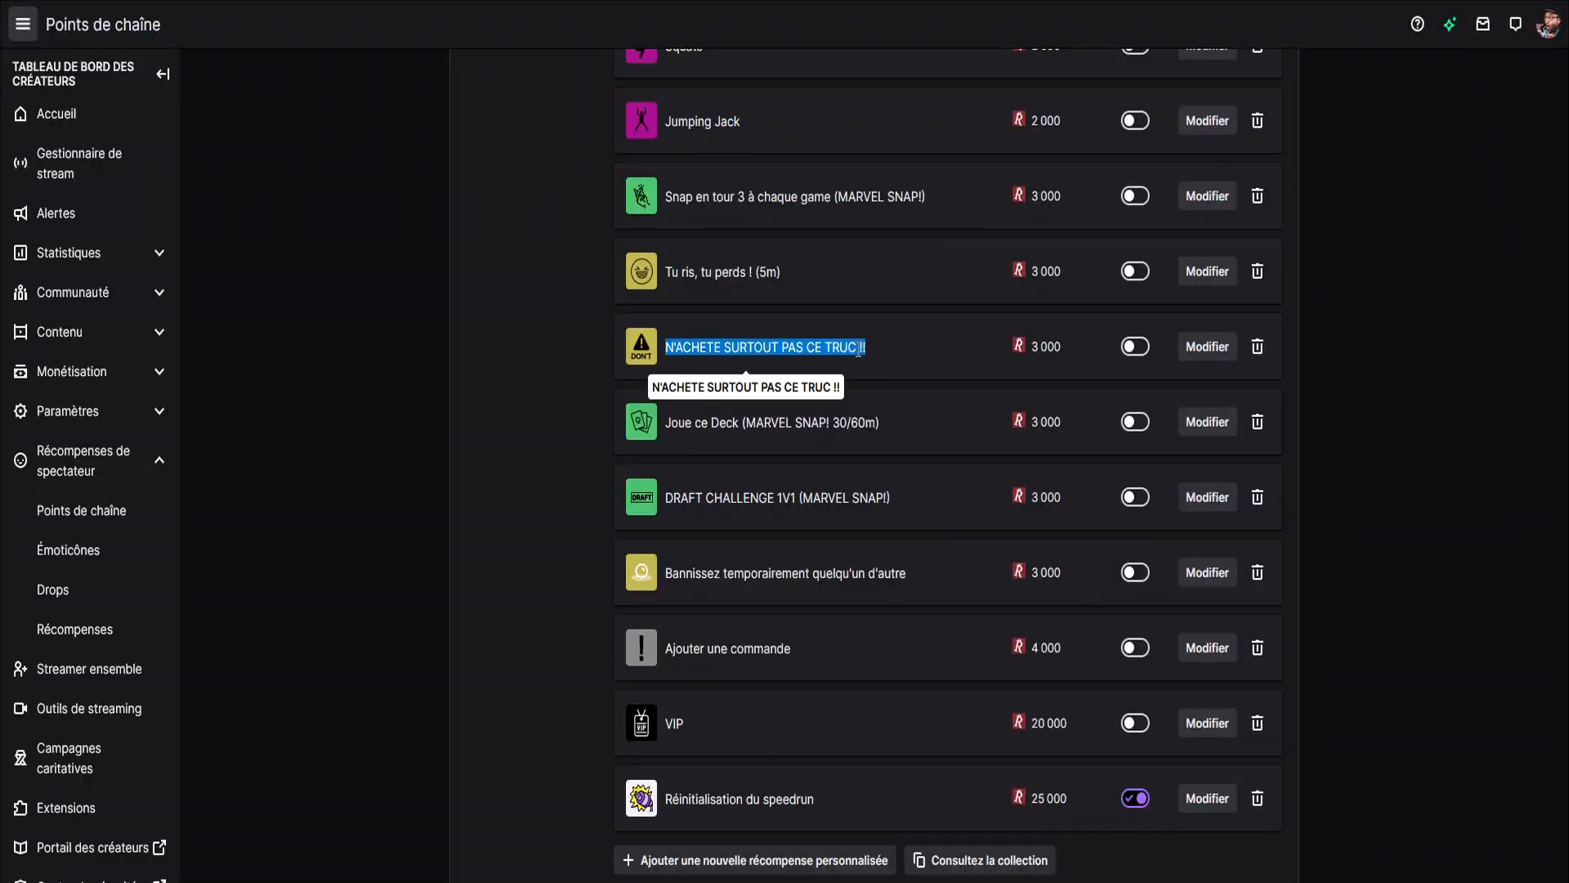
{"action": "left_click", "coordinate": [1004, 353]}
{"action": "left_click", "coordinate": [1207, 346]}
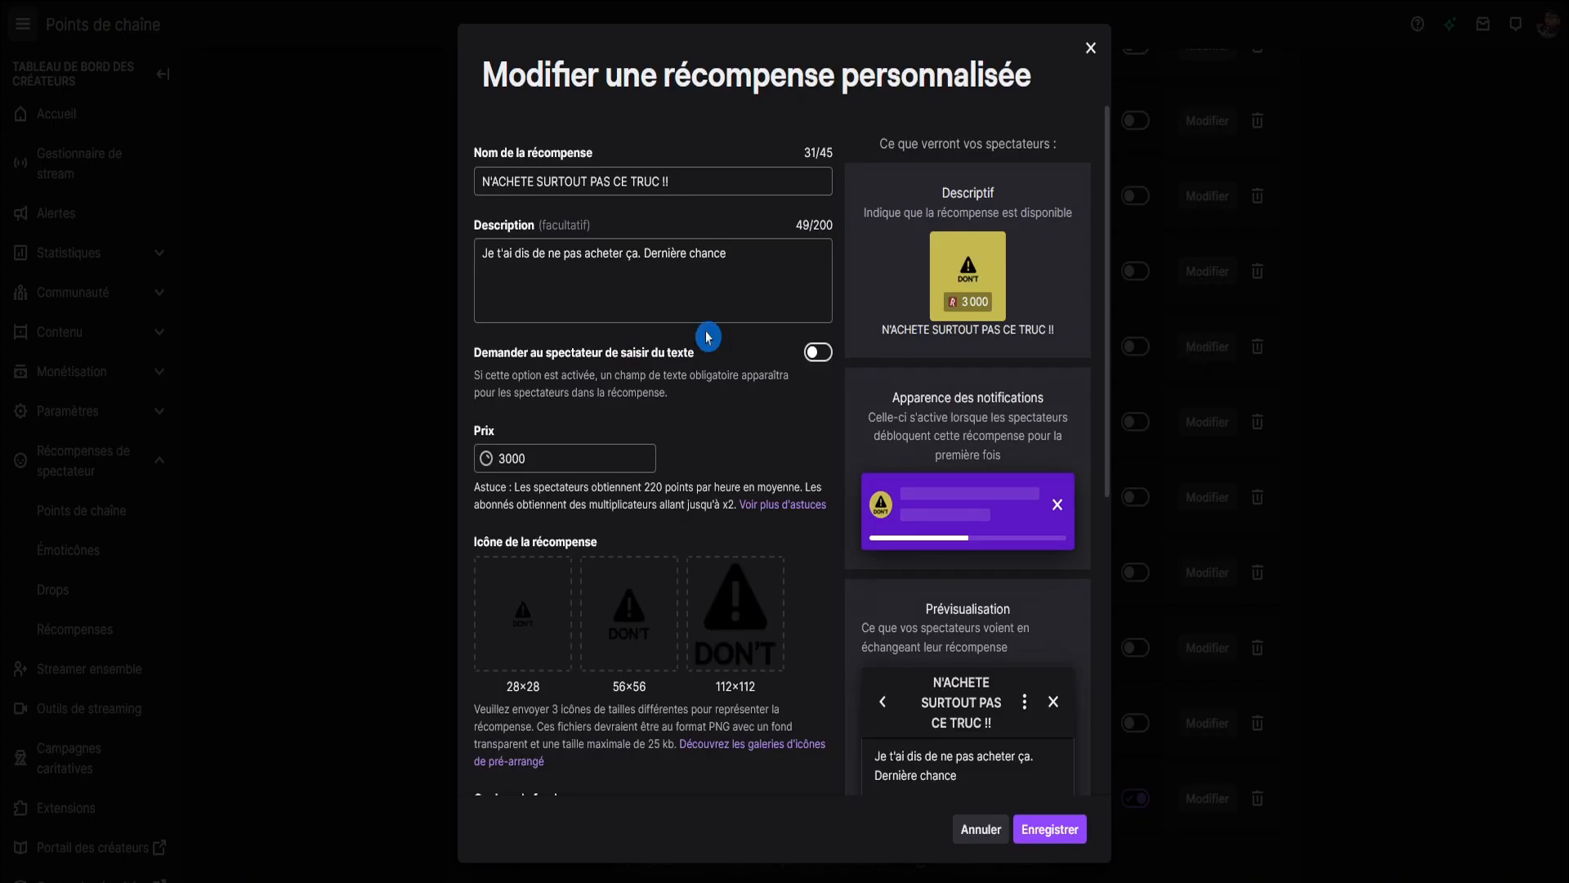